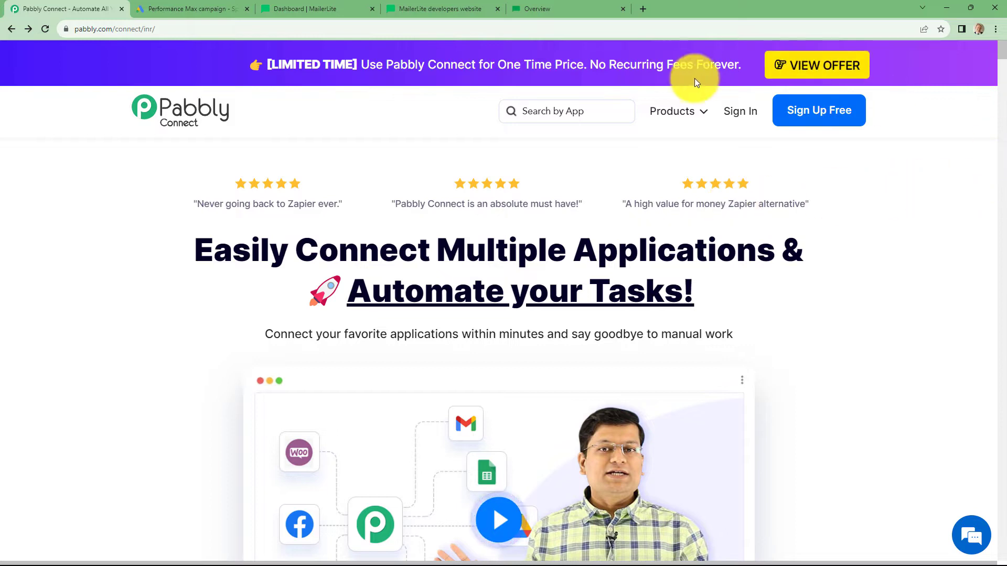
Step: Sign in, launch Pabbly Connect, and open the empty Test folder on the dashboard
left_click(732, 115)
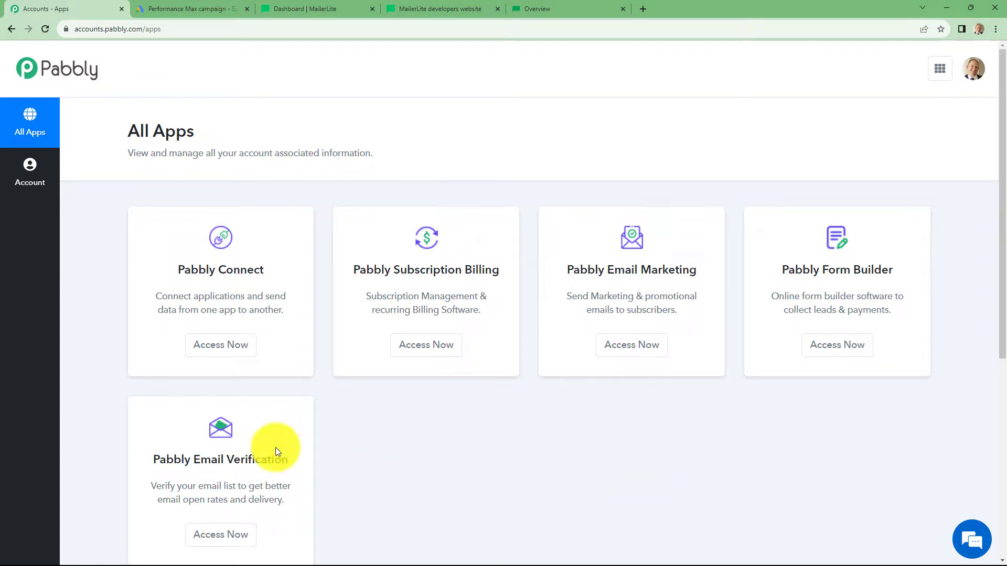
left_click(206, 347)
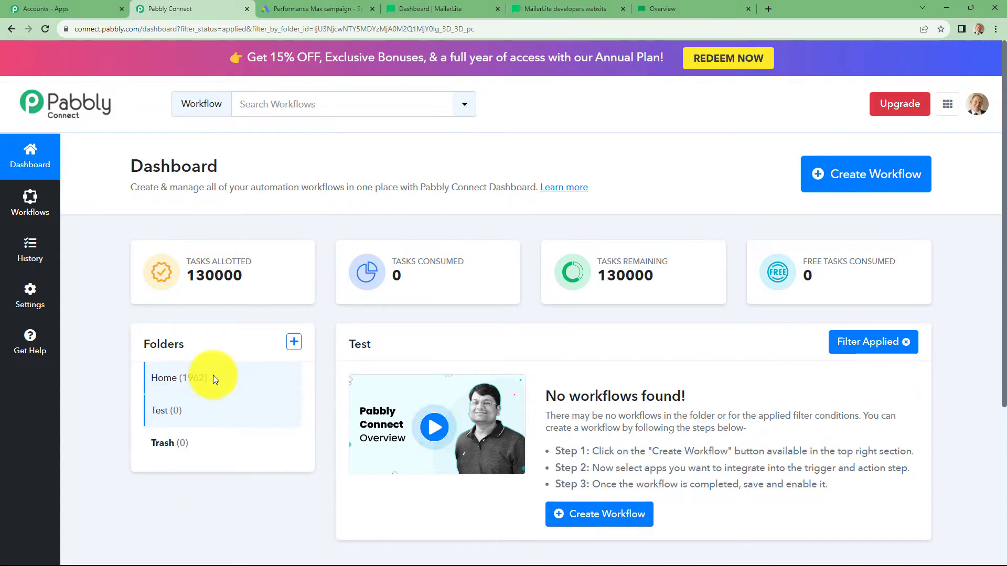
left_click(172, 392)
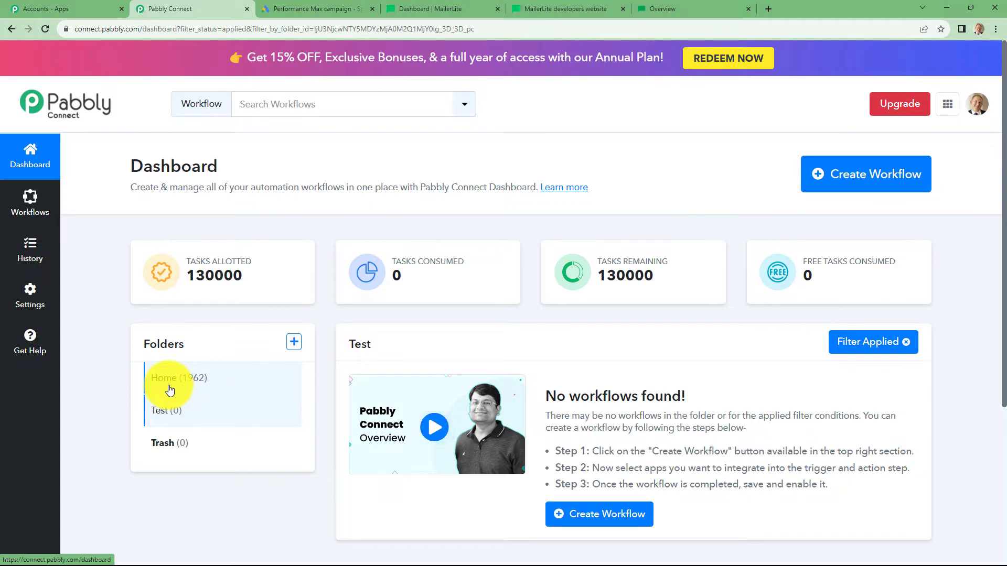
Step: Create the workflow 'Send Google Ads Lead to other applications by using API by Pabbly' in Test
left_click(899, 164)
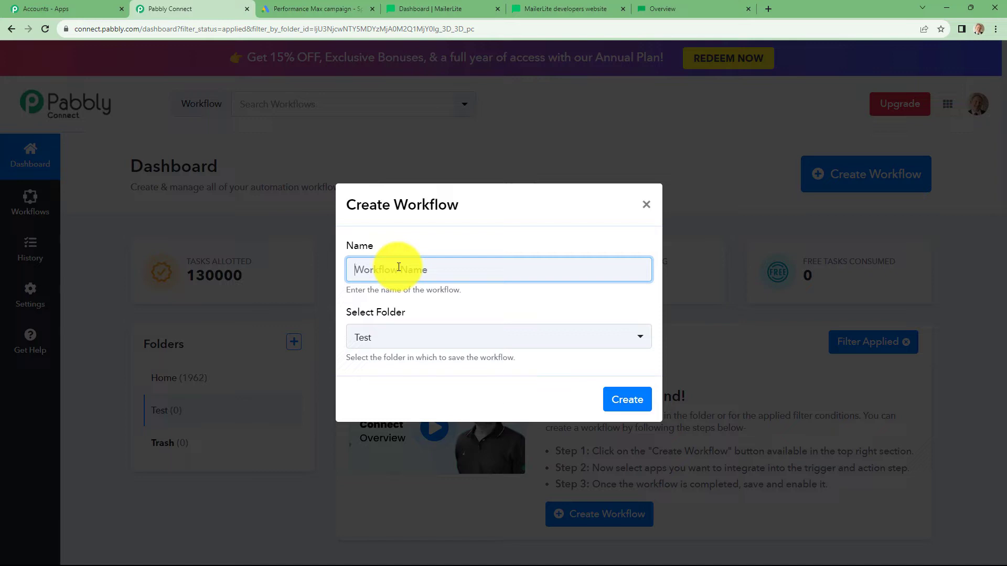
key("ctrl+v")
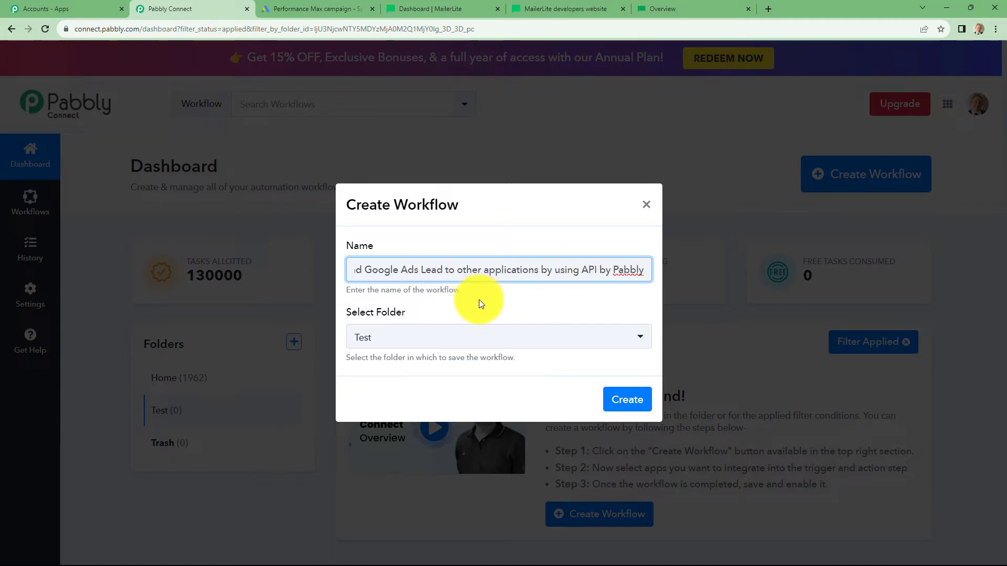
left_click(386, 342)
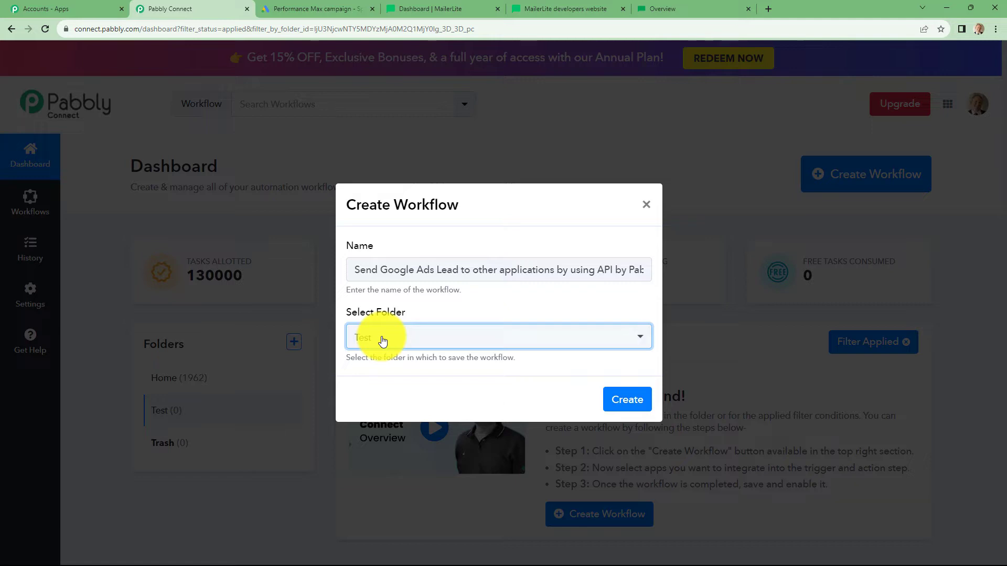
left_click(384, 341)
left_click(367, 422)
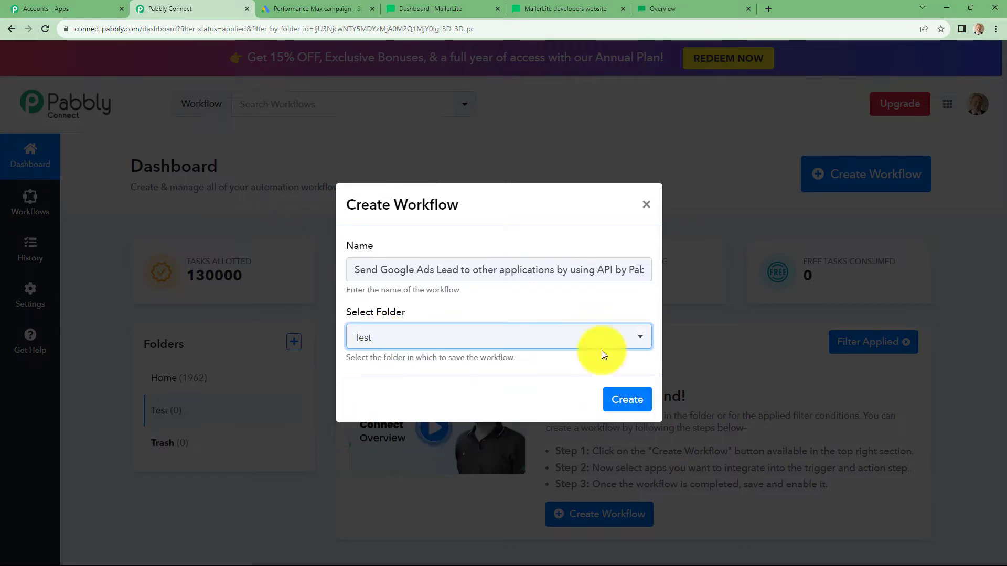
left_click(613, 404)
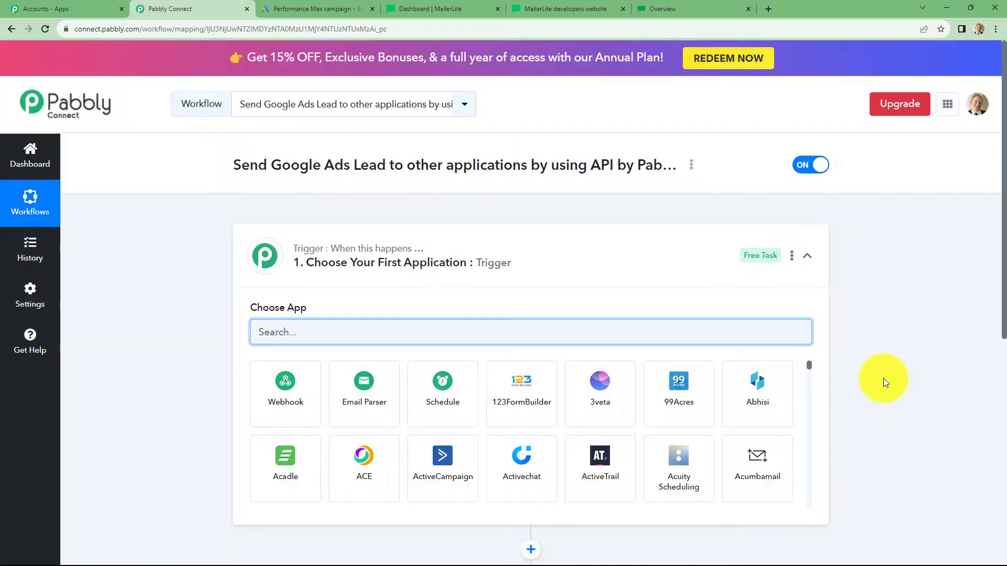
scroll(883, 378, "down", 3)
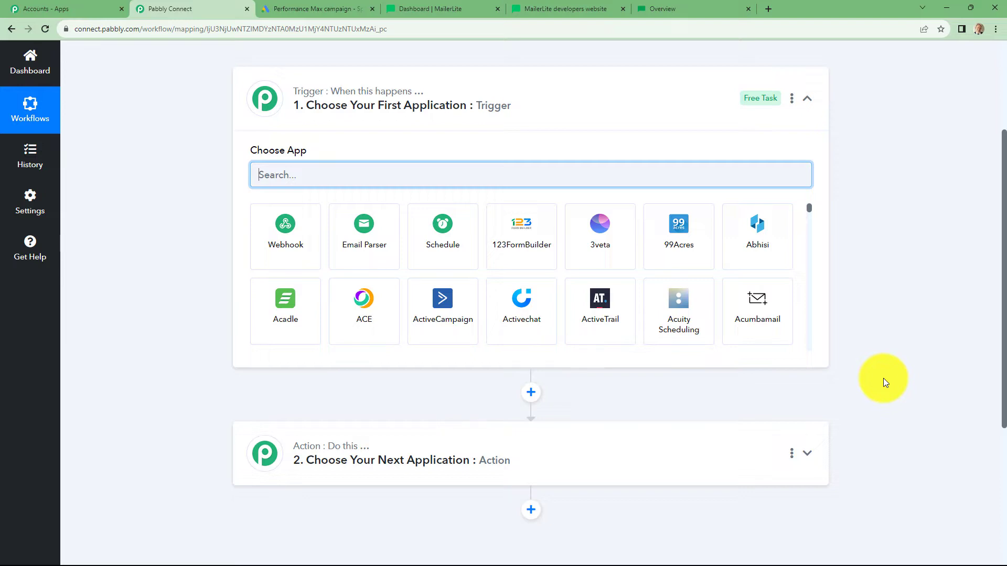
Step: Set the trigger app to Google Ads with the New Lead Form Entry event
type("Google")
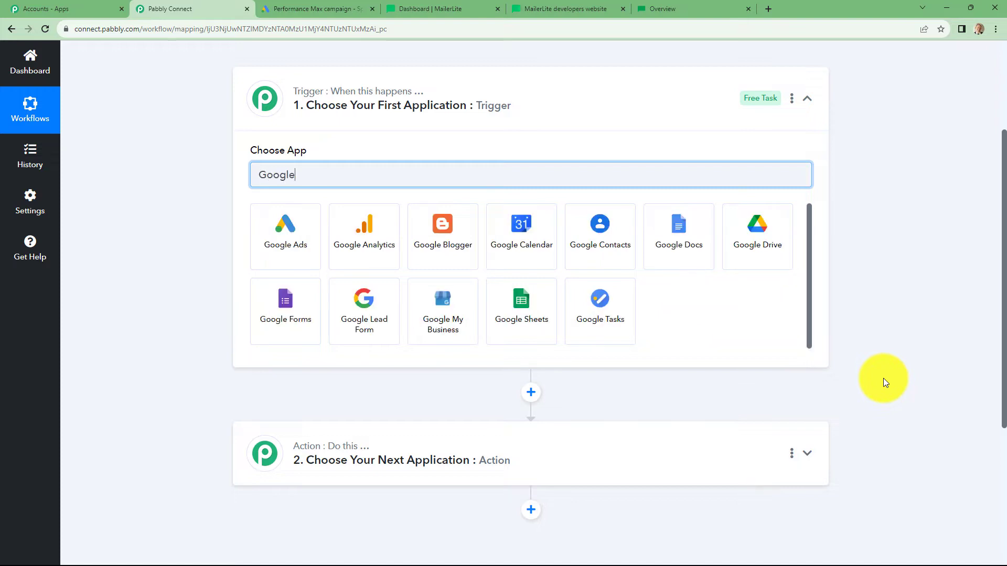
left_click(278, 250)
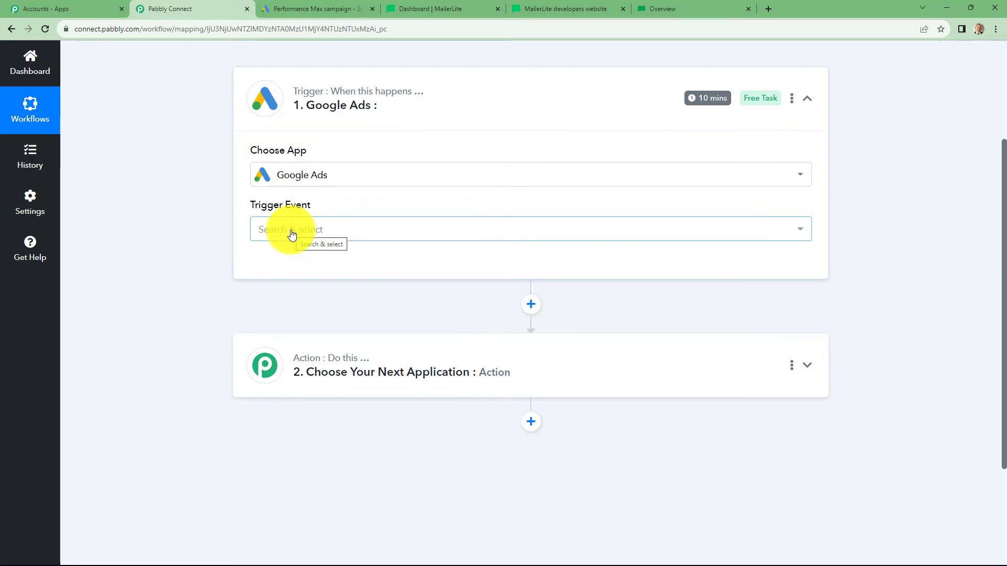
left_click(292, 234)
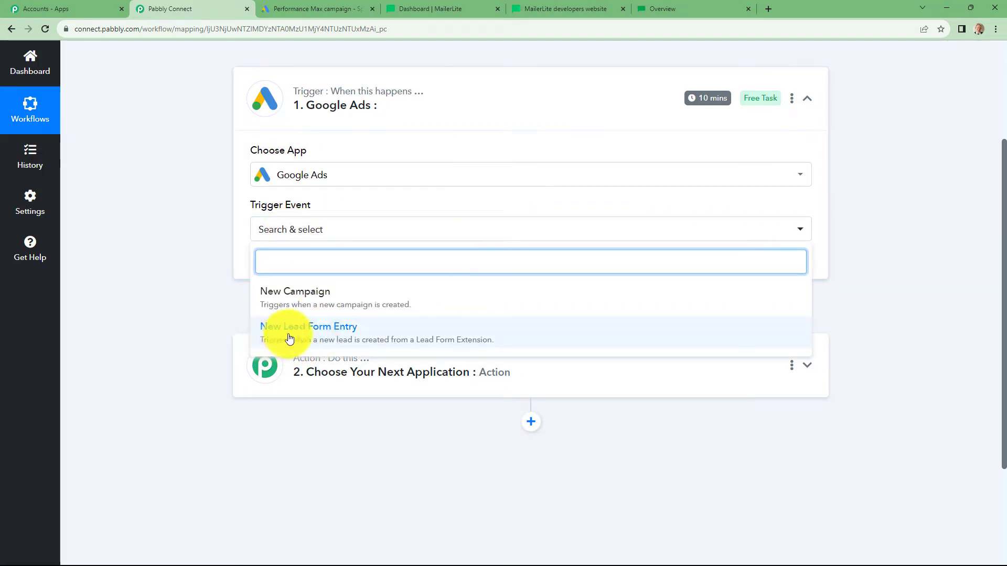
left_click(344, 335)
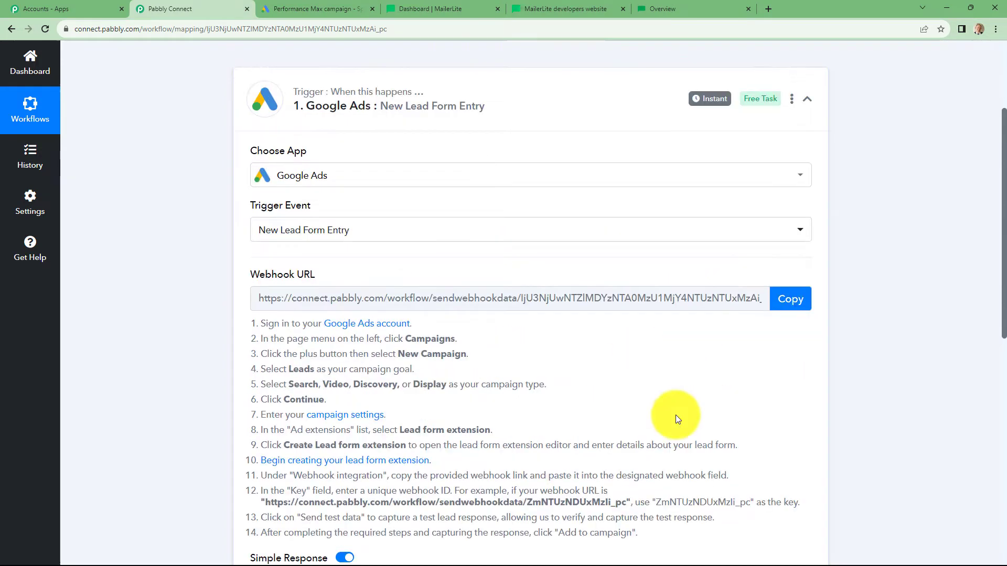
Step: Copy the Google Ads trigger's webhook URL so Pabbly waits for a response
scroll(675, 417, "down", 2)
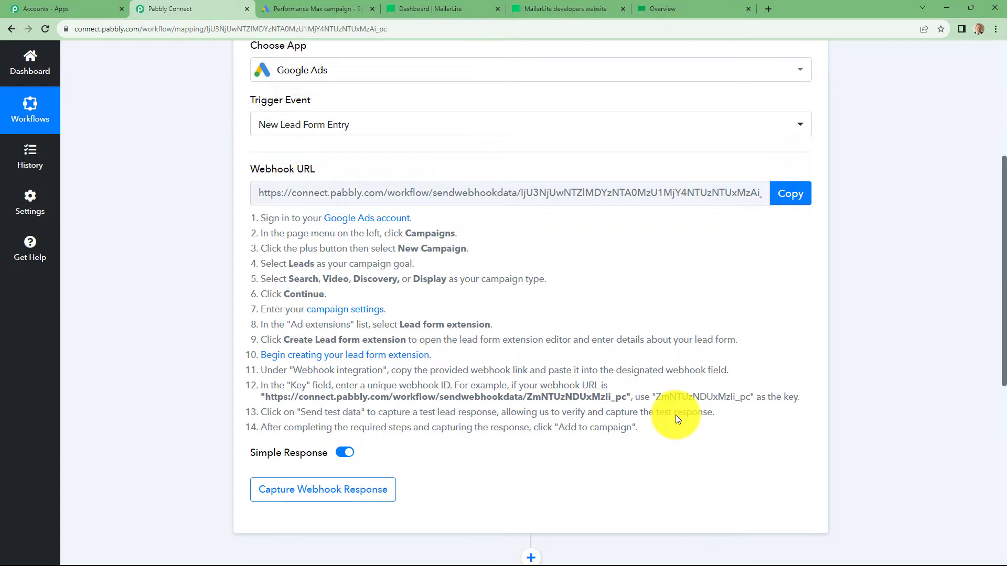
scroll(675, 414, "up", 1)
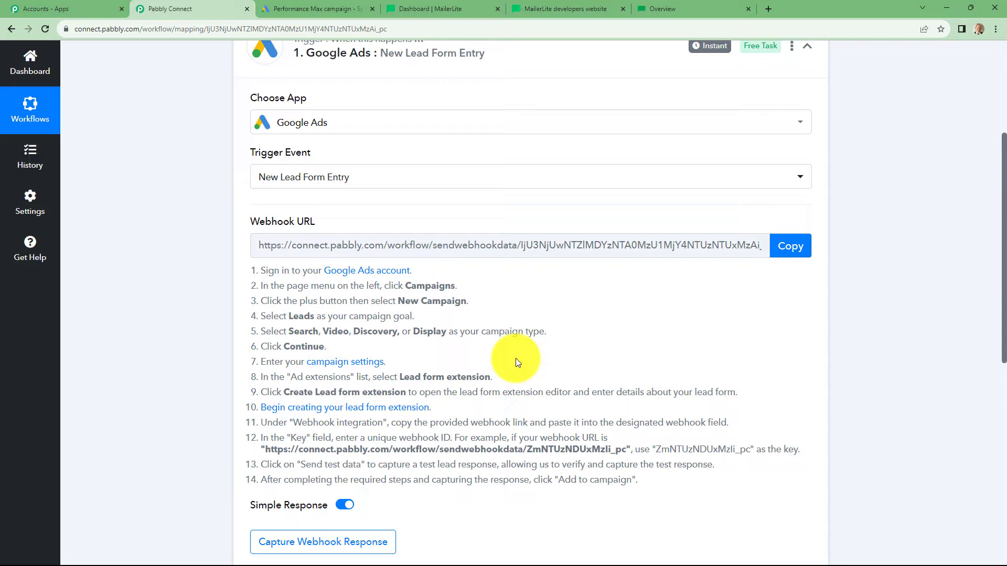
left_click(788, 246)
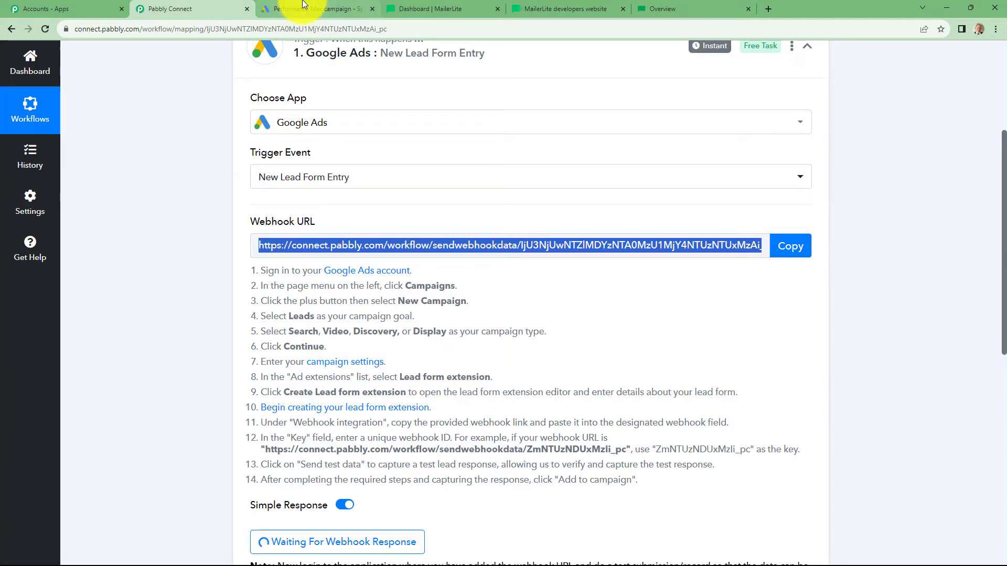
Step: Paste the Pabbly webhook URL into the Sparkle Events lead form's webhook integration in Google Ads
left_click(304, 7)
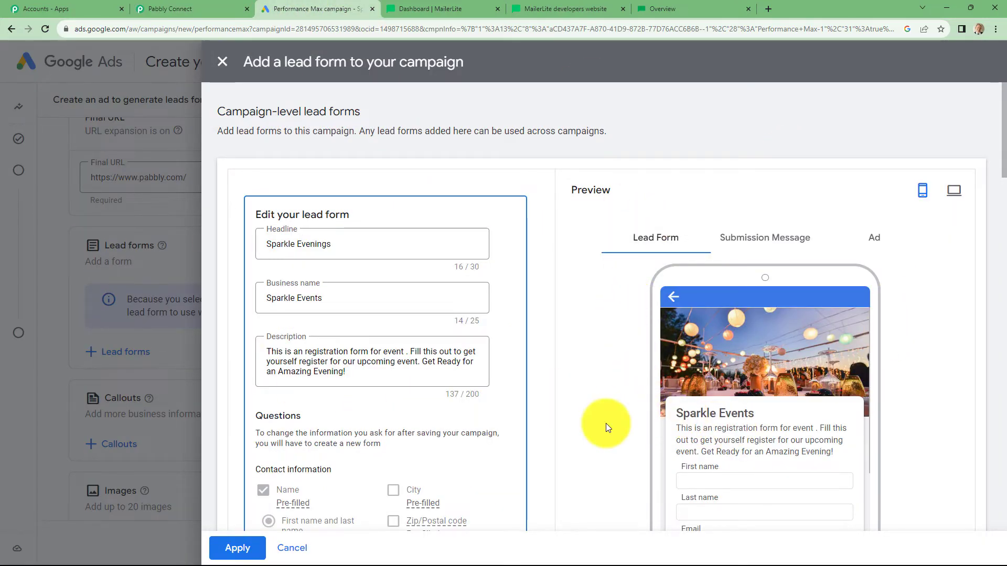
scroll(603, 408, "down", 1)
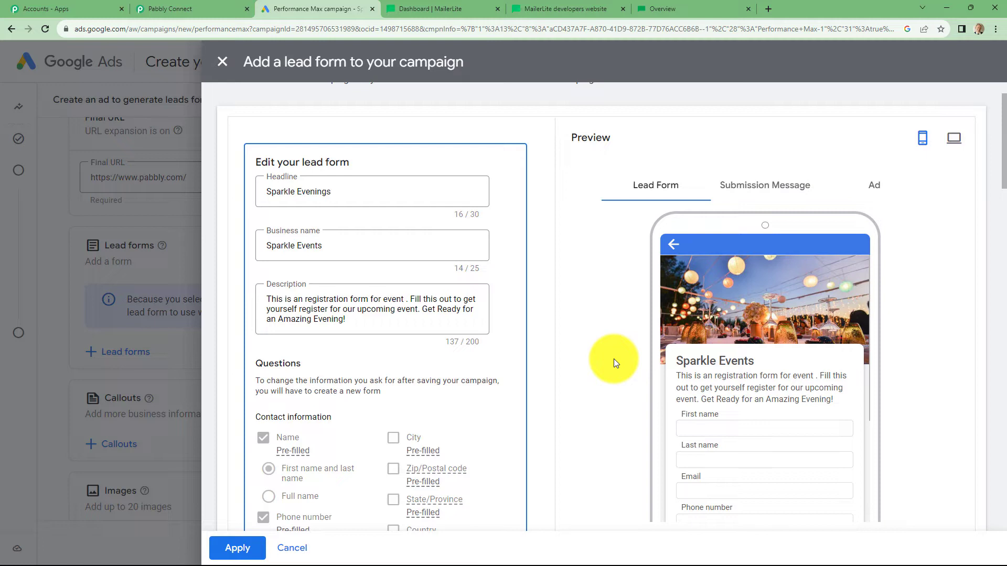
scroll(613, 358, "down", 3)
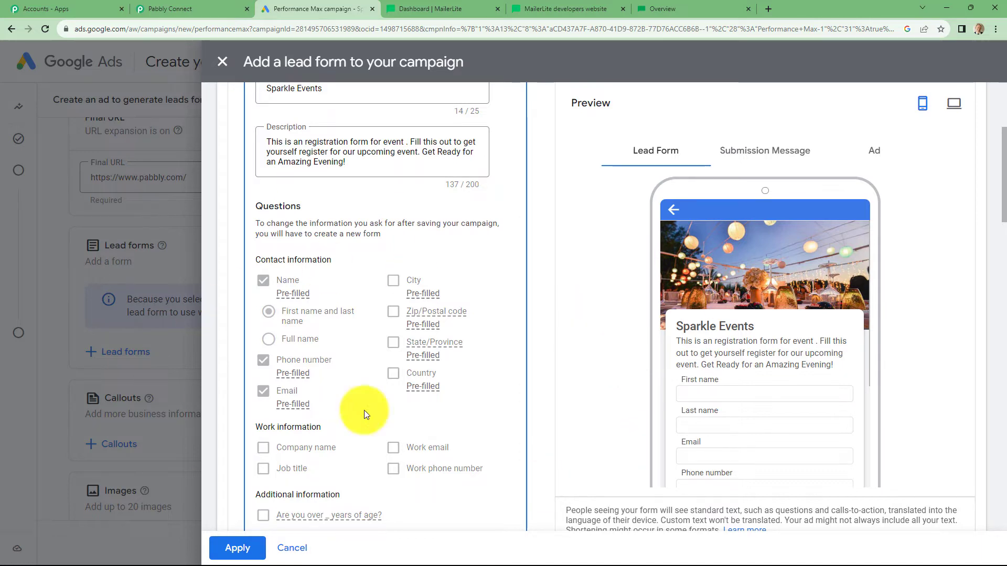
scroll(587, 332, "down", 15)
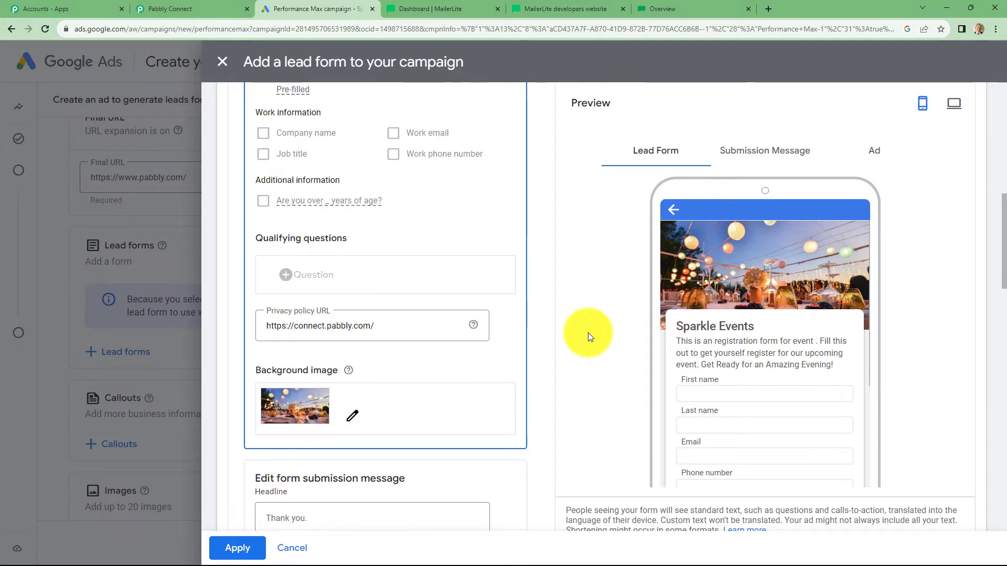
scroll(587, 332, "down", 4)
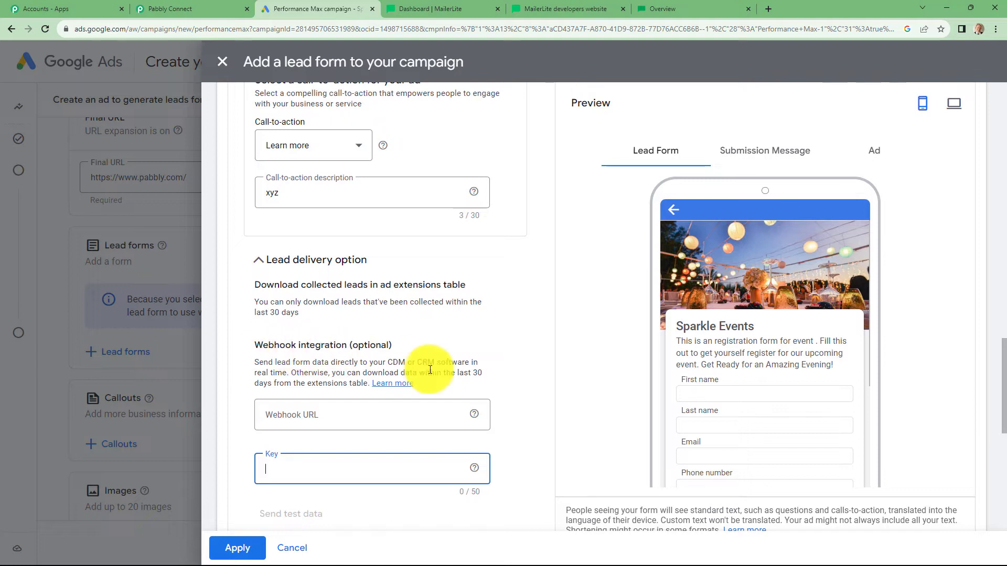
left_click(513, 411)
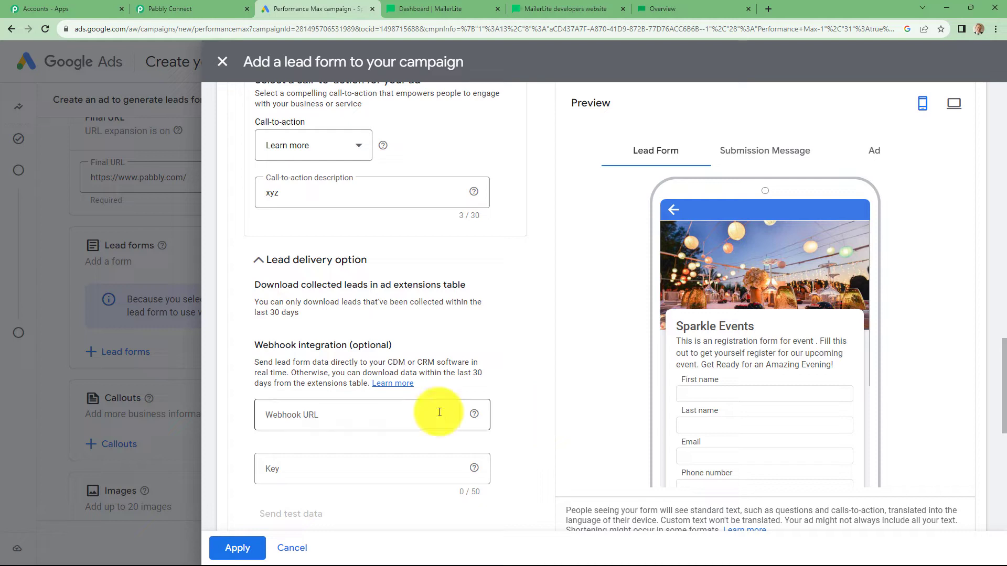
left_click(307, 414)
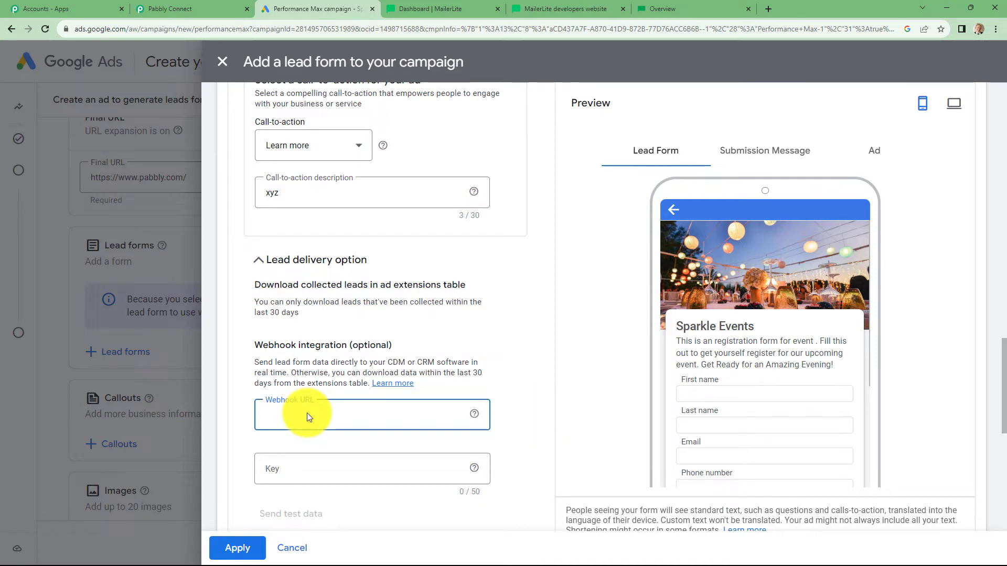
key("ctrl+v")
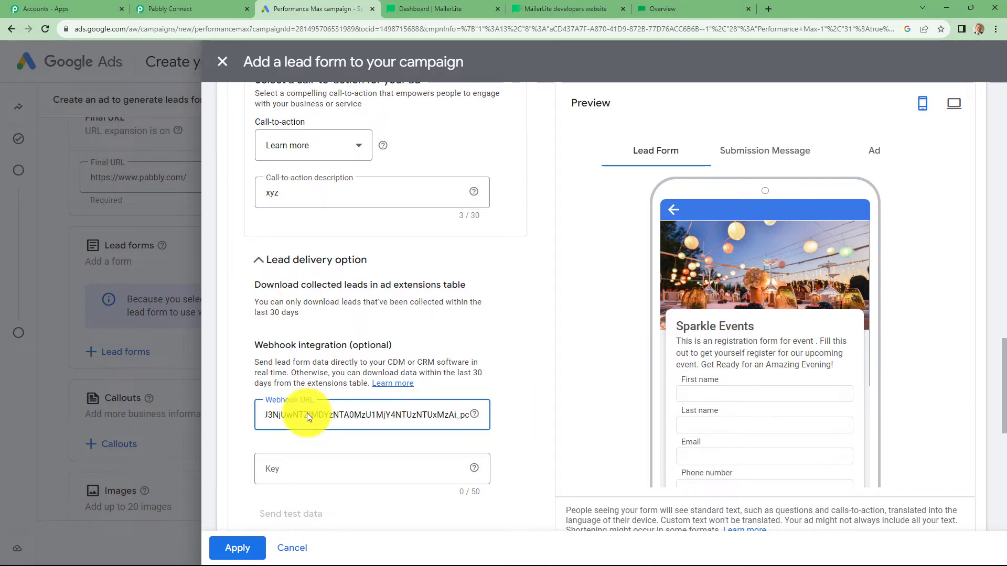
left_click(265, 470)
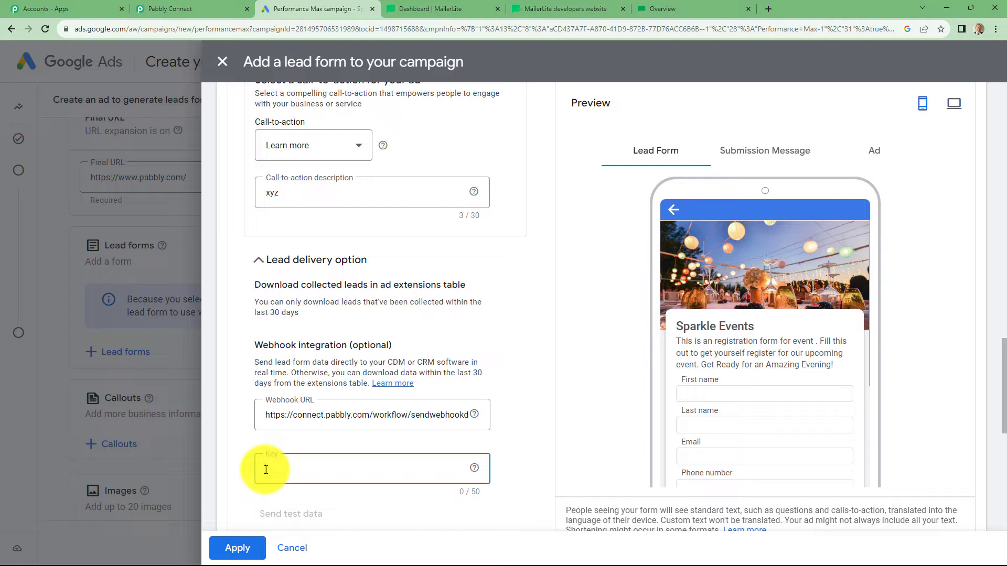
Step: Paste the webhook URL into a new tab and select its unique ID for the key
left_click(770, 8)
key("ctrl+v")
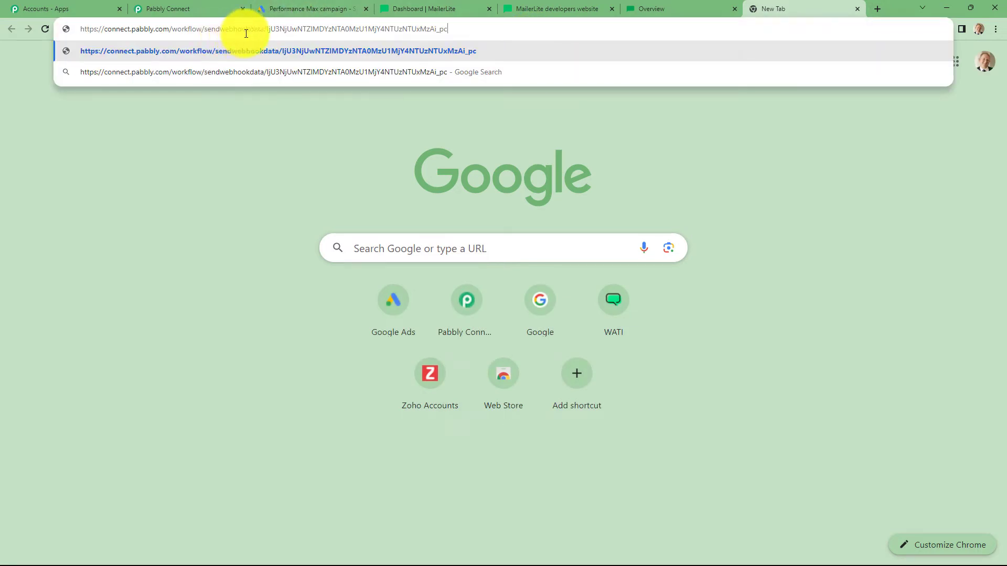
left_click_drag(265, 29, 457, 26)
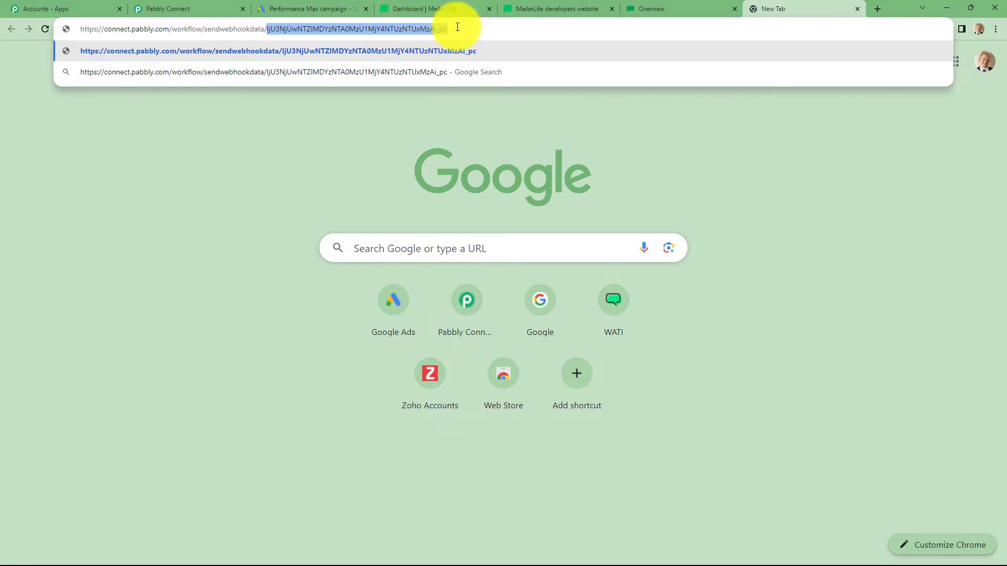
Step: Enter the webhook key in the lead form, send test data, and check Pabbly for it
left_click(298, 6)
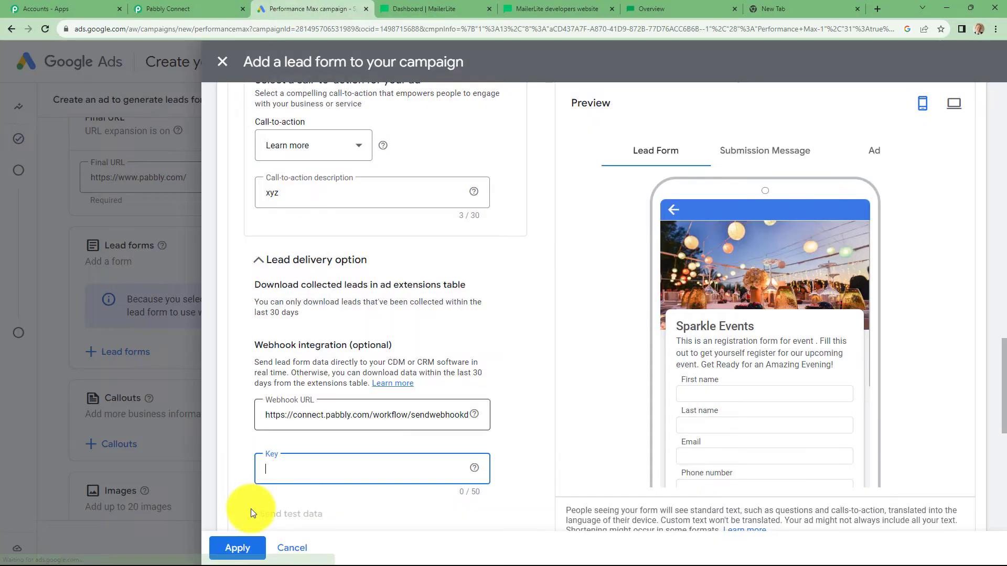
key("ctrl+v")
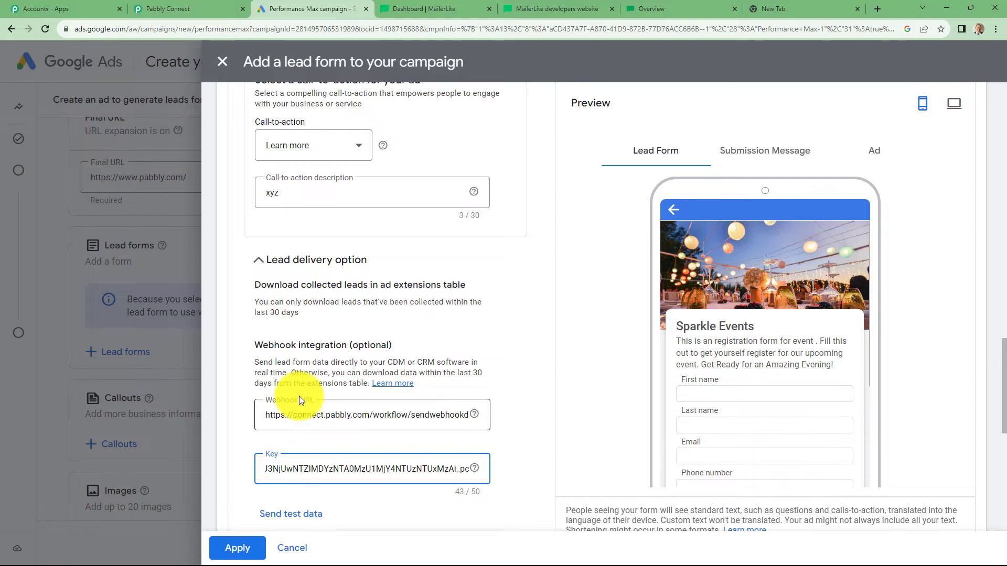
scroll(529, 434, "down", 3)
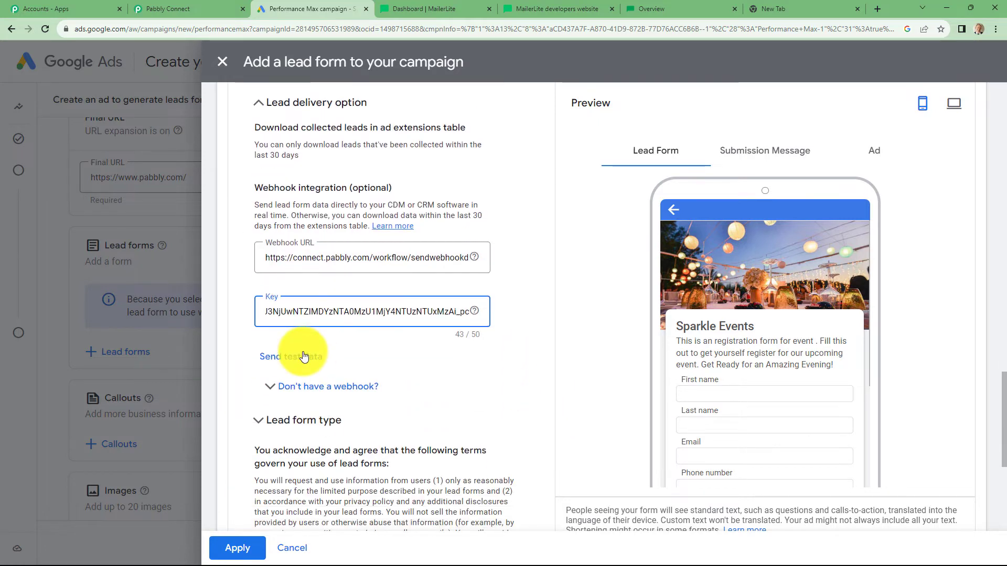
left_click(304, 356)
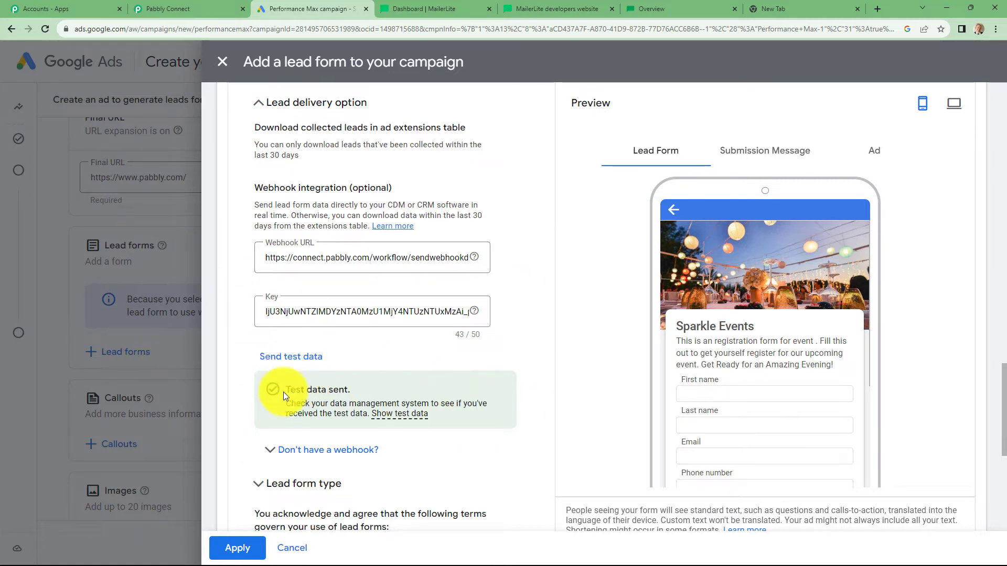
left_click(161, 6)
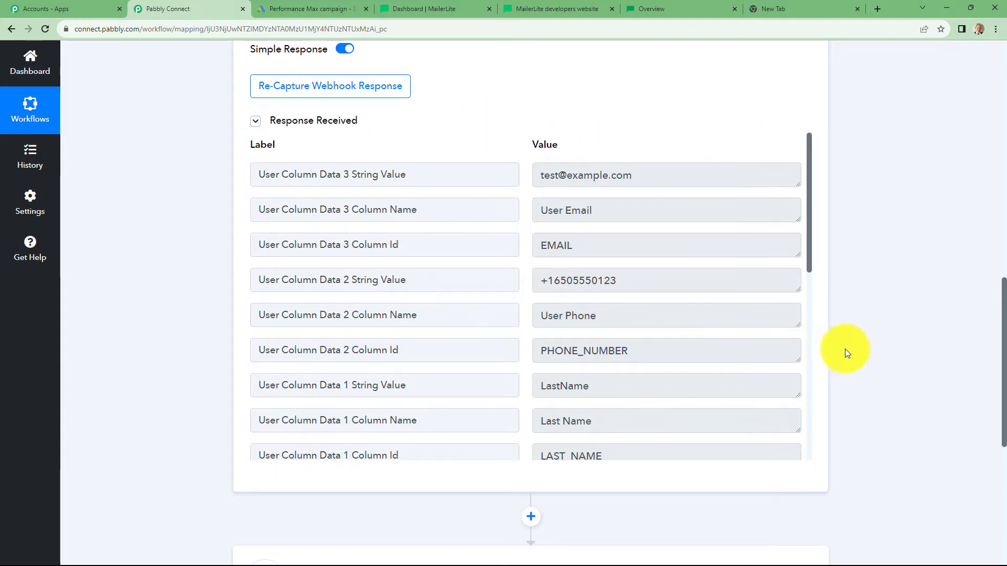
scroll(690, 391, "down", 2)
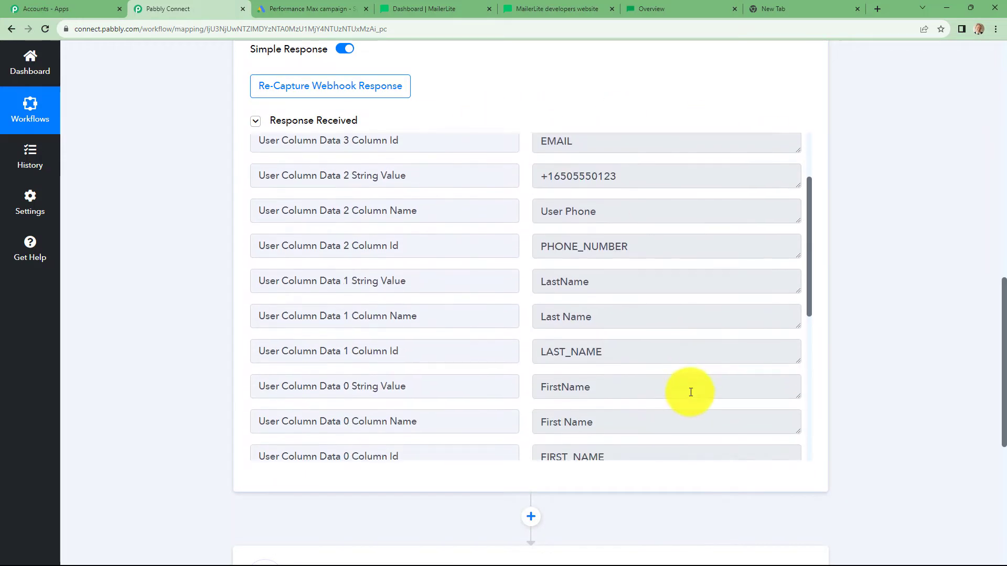
scroll(691, 393, "up", 2)
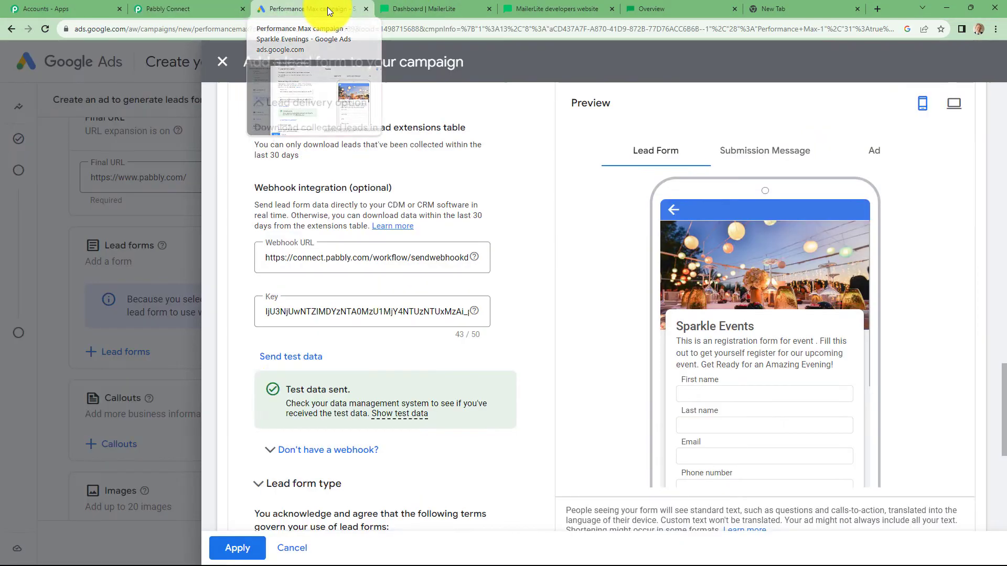
Step: Save the Sparkle Evenings lead form with its webhook settings in Google Ads
left_click(327, 8)
scroll(278, 394, "down", 5)
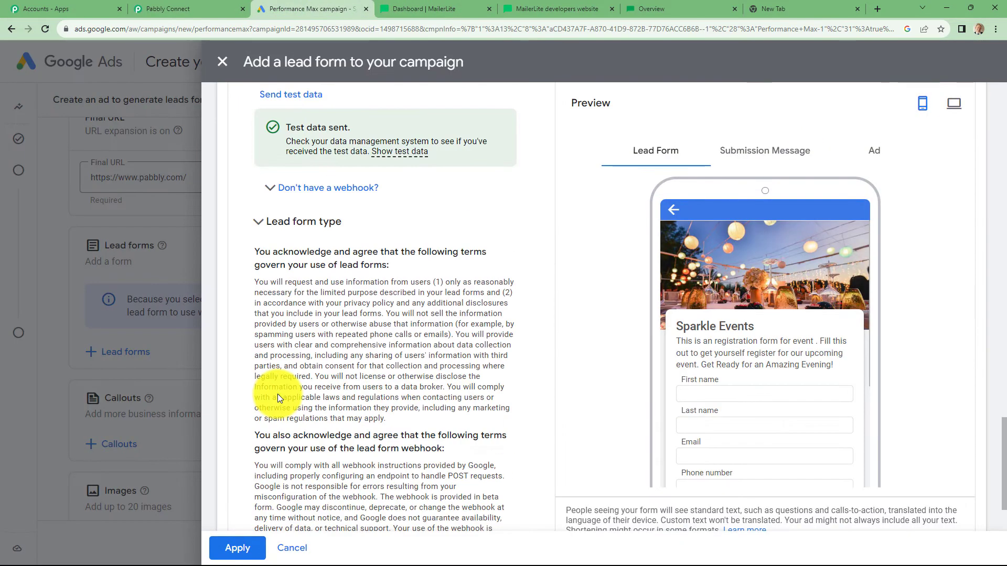
scroll(278, 394, "down", 2)
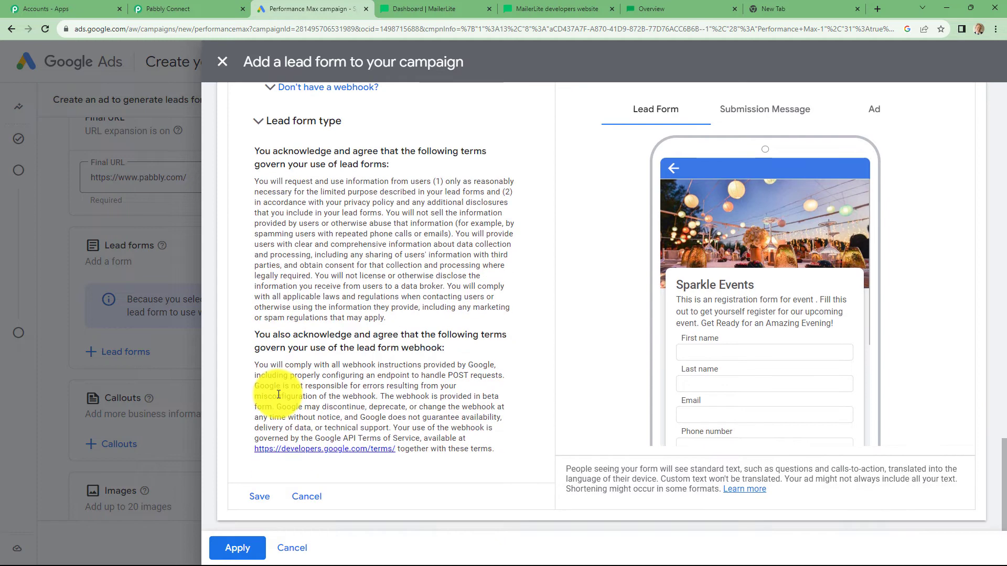
left_click(259, 496)
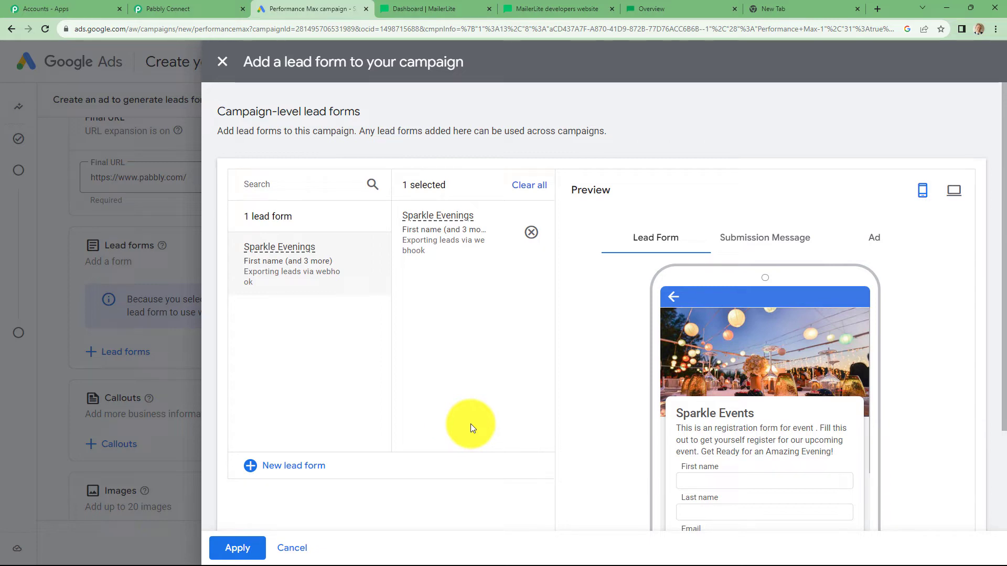
Step: Back in Pabbly Connect, scroll past the captured test lead fields to the empty action step
left_click(185, 12)
scroll(802, 415, "down", 4)
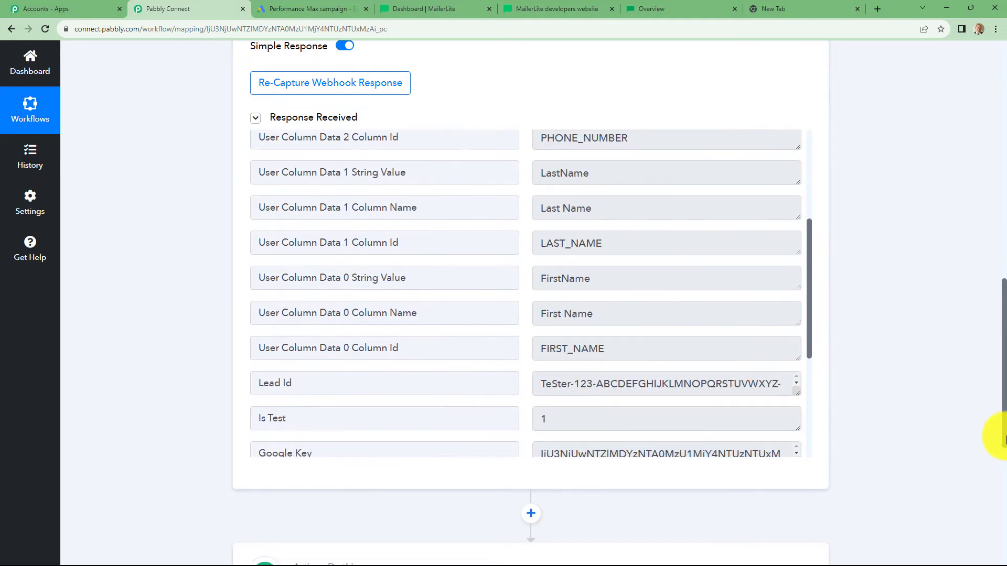
scroll(1004, 436, "down", 5)
scroll(1004, 439, "up", 3)
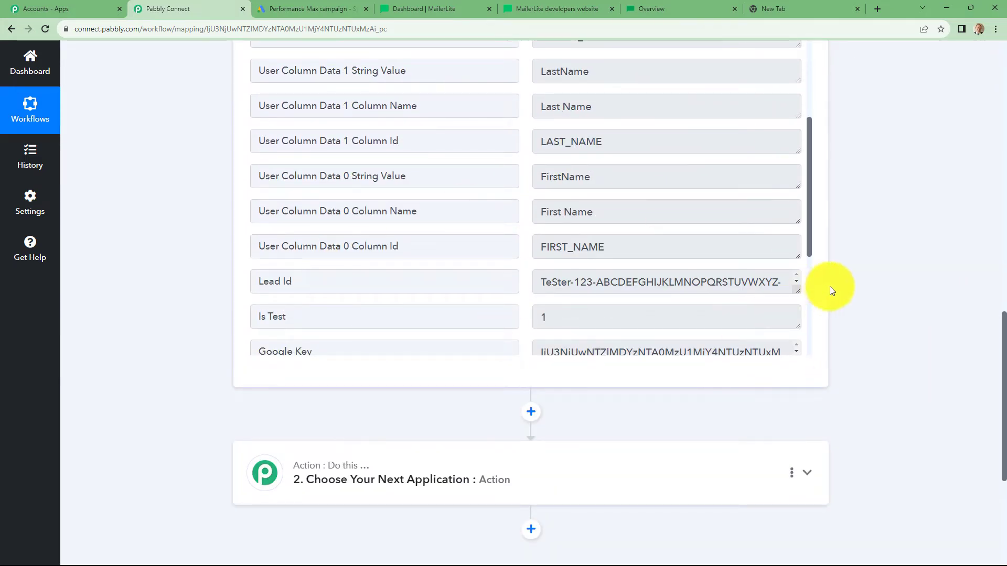
scroll(856, 283, "up", 3)
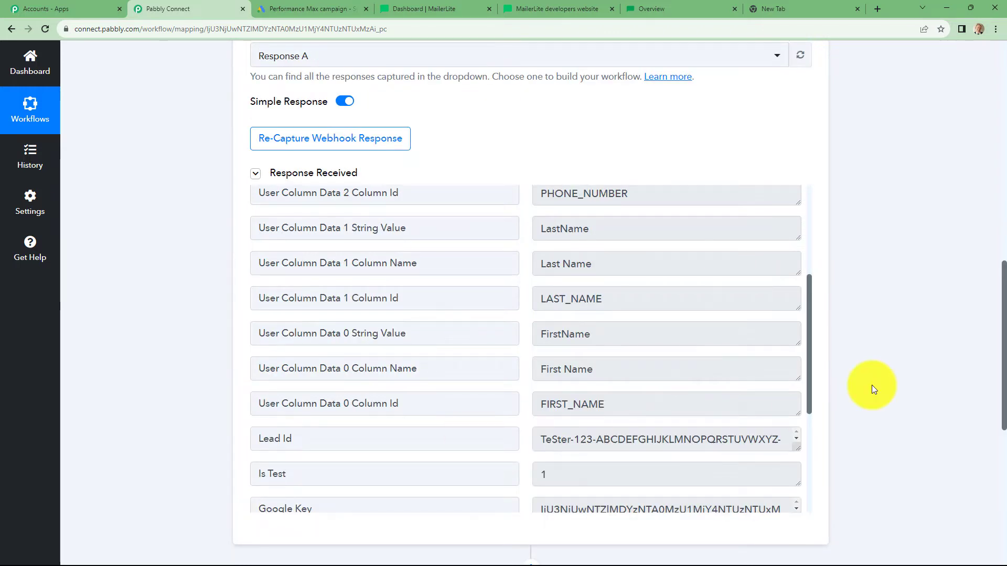
scroll(871, 386, "down", 3)
scroll(871, 390, "down", 1)
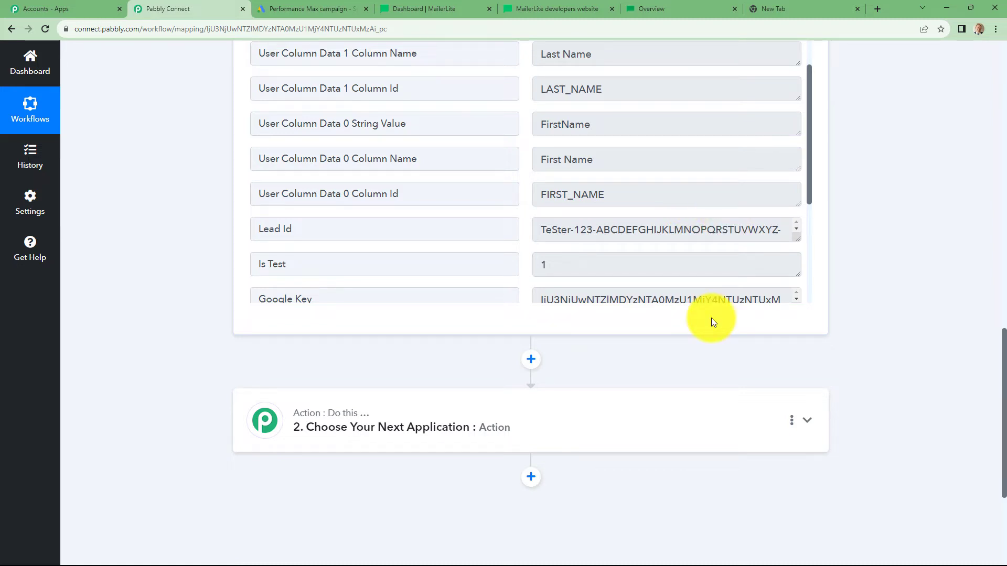
scroll(911, 323, "down", 3)
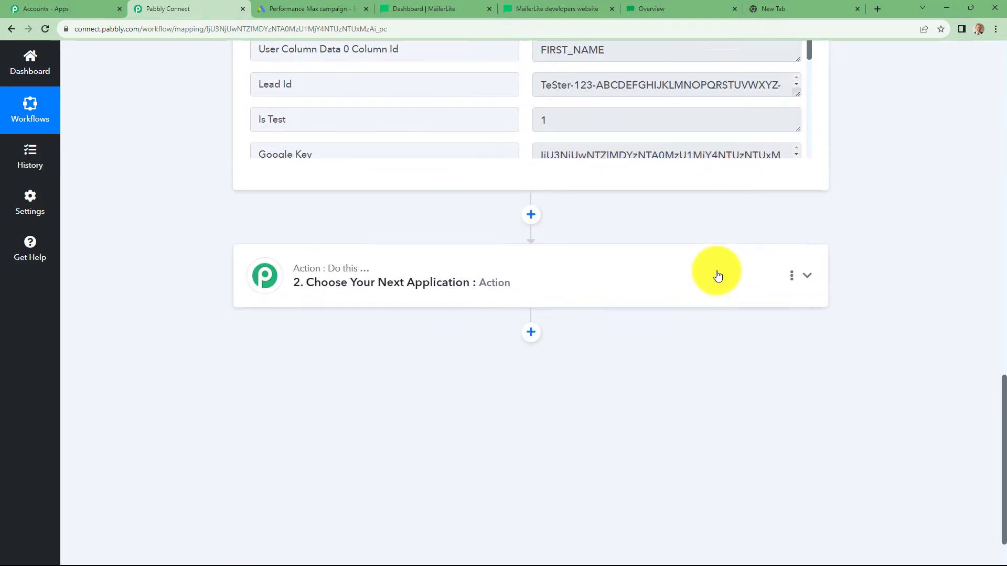
scroll(716, 275, "up", 2)
scroll(577, 278, "down", 2)
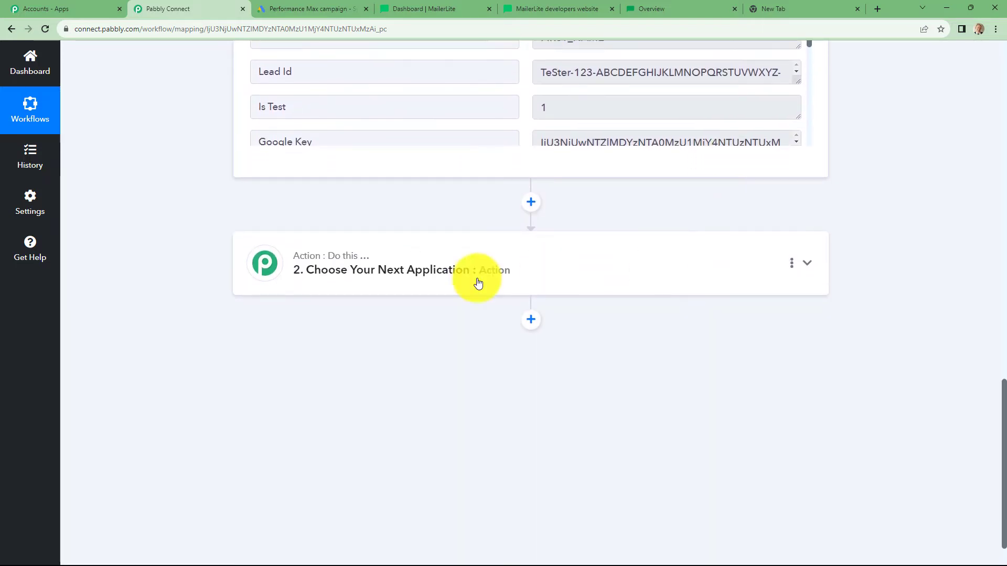
Step: Choose API by Pabbly as the app for the second action step
left_click(389, 283)
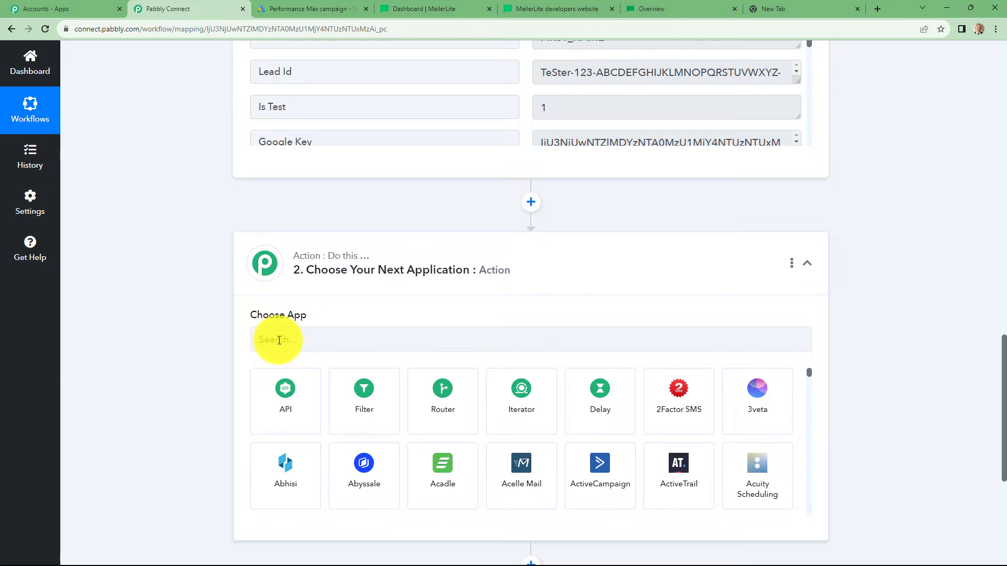
left_click(279, 340)
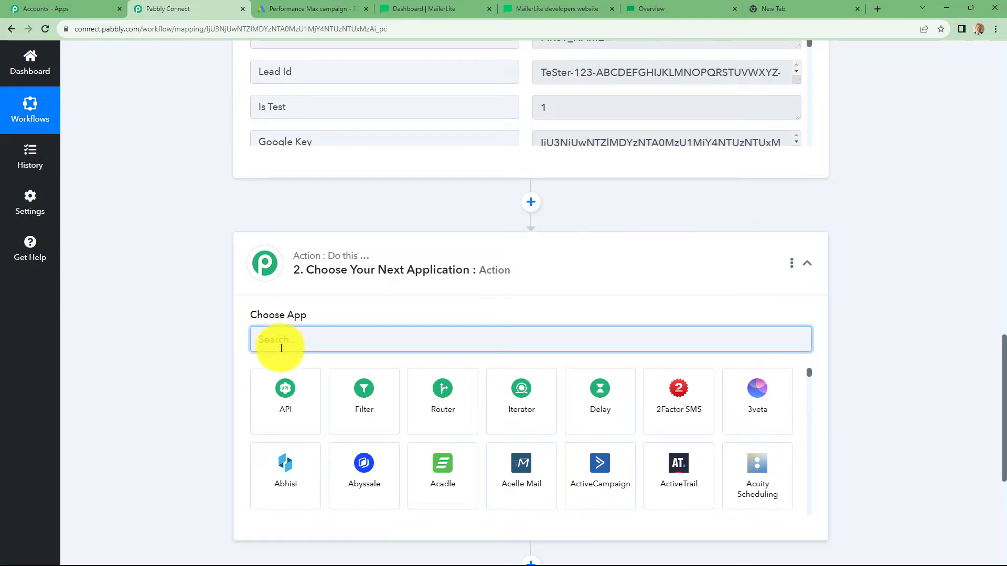
left_click(288, 395)
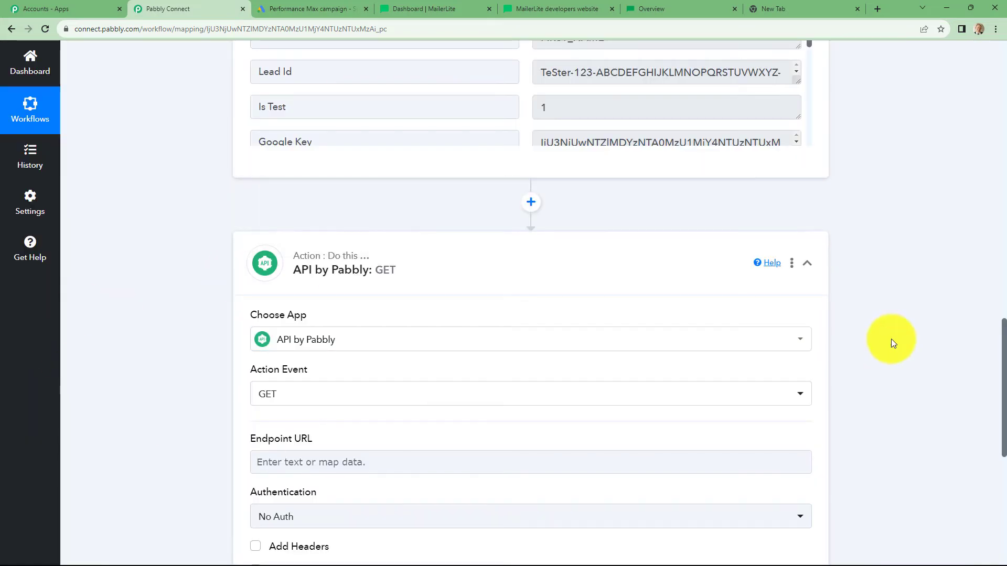
scroll(891, 340, "down", 4)
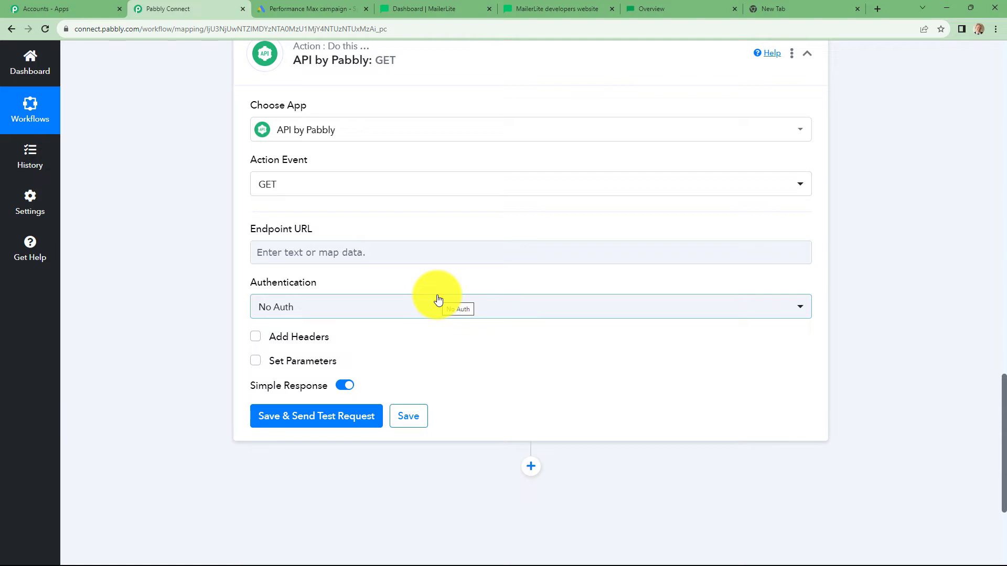
Step: Look up the MailerLite Classic API POST /subscribers reference, then return to Pabbly Connect
left_click(539, 9)
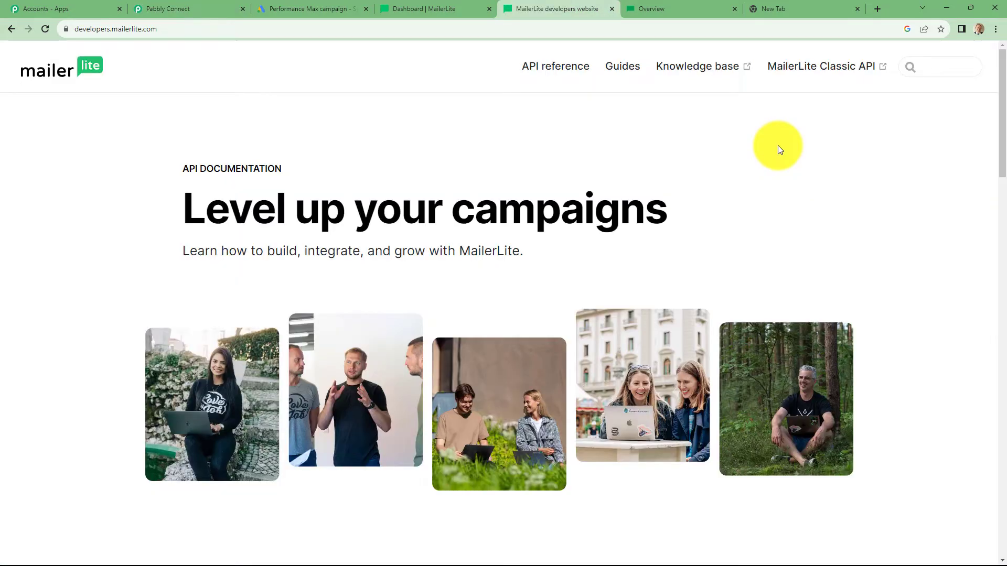
left_click(812, 70)
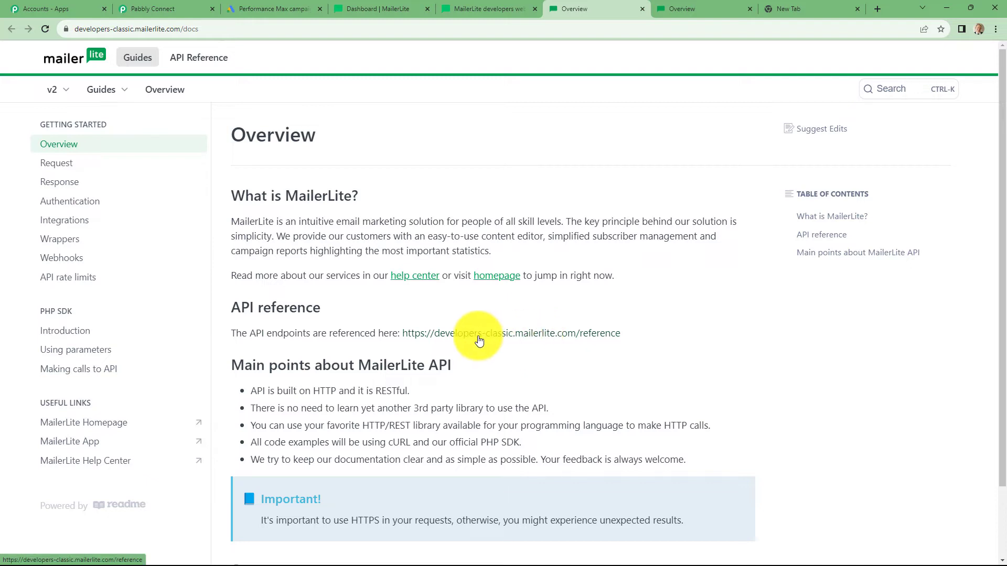
left_click(438, 340)
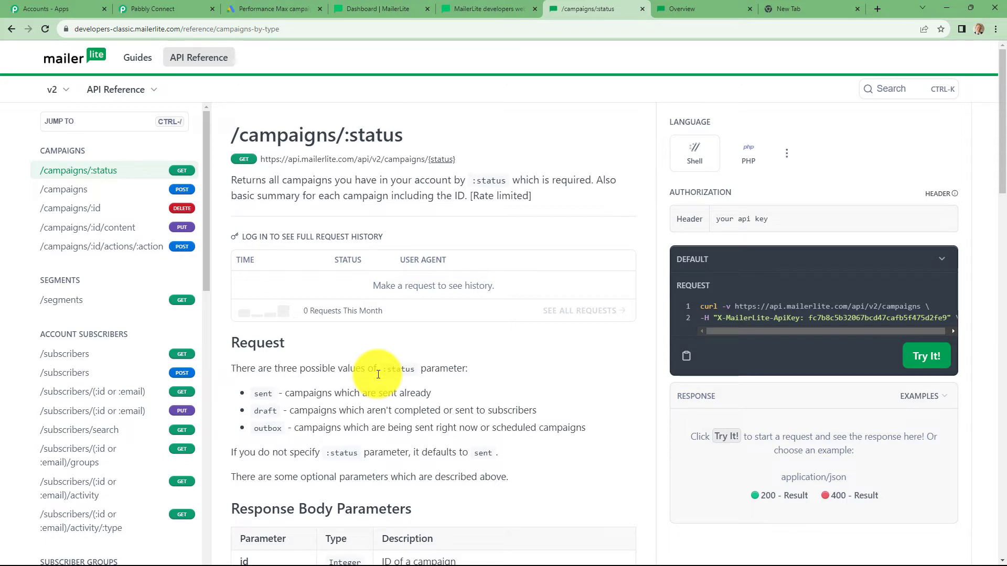
left_click(68, 374)
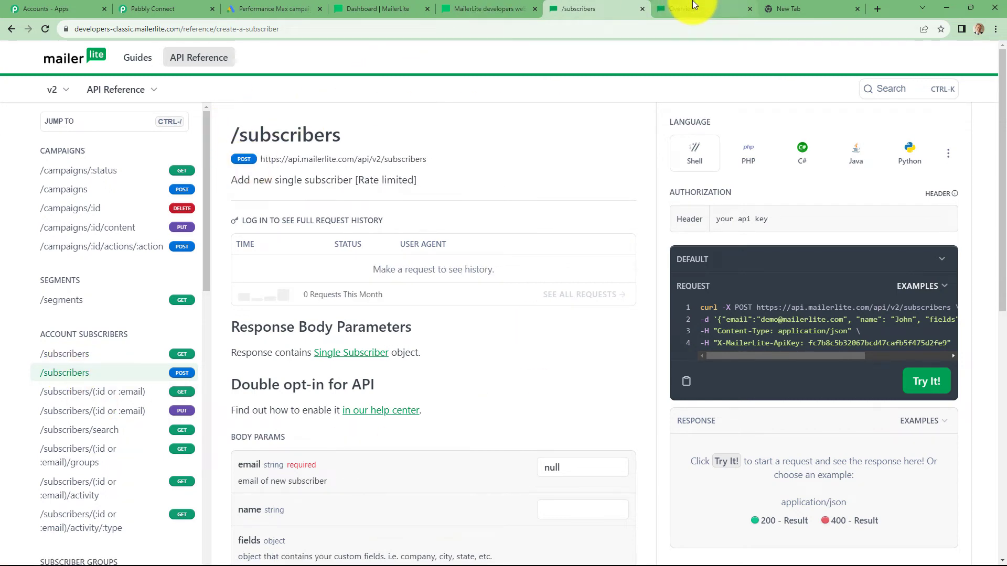
left_click(157, 9)
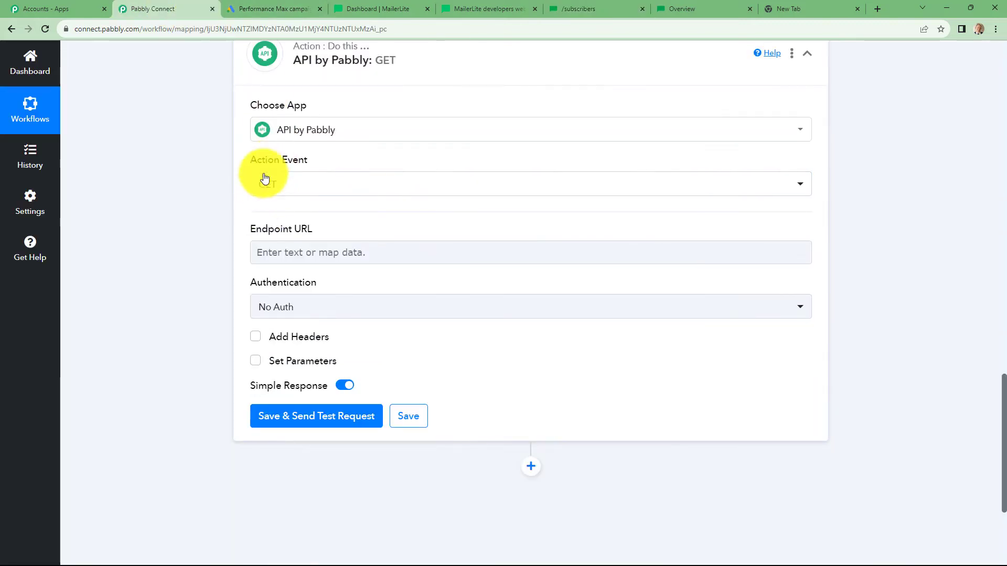
Step: Switch the API request method to POST
left_click(286, 188)
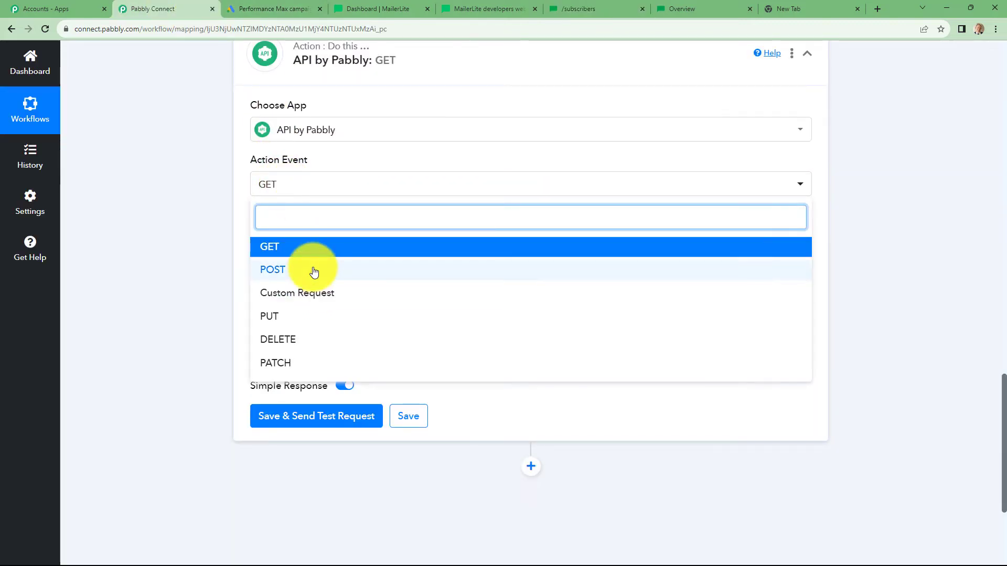
left_click(315, 271)
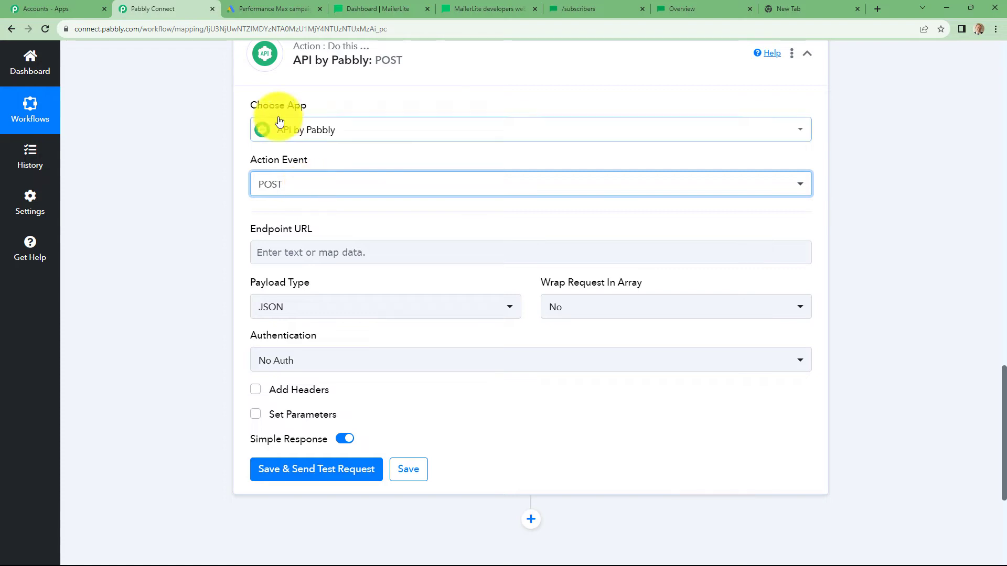
left_click(278, 201)
left_click(289, 252)
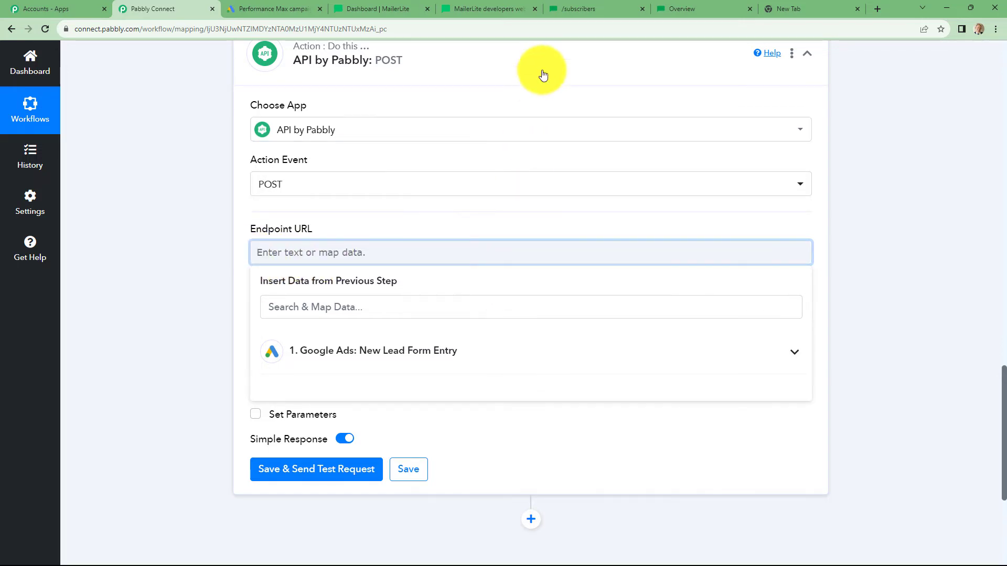
left_click(580, 9)
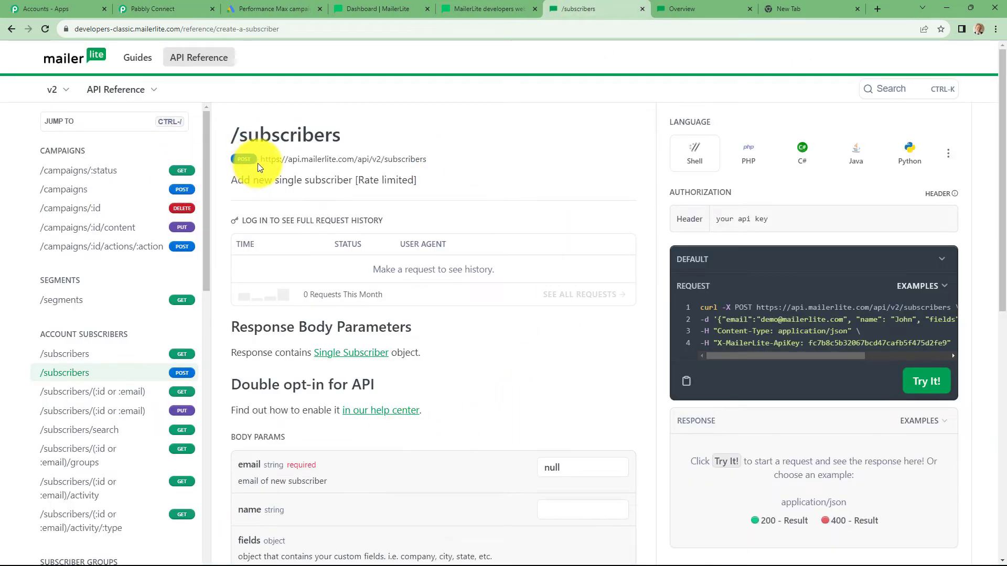
left_click_drag(263, 158, 435, 158)
key("ctrl+c")
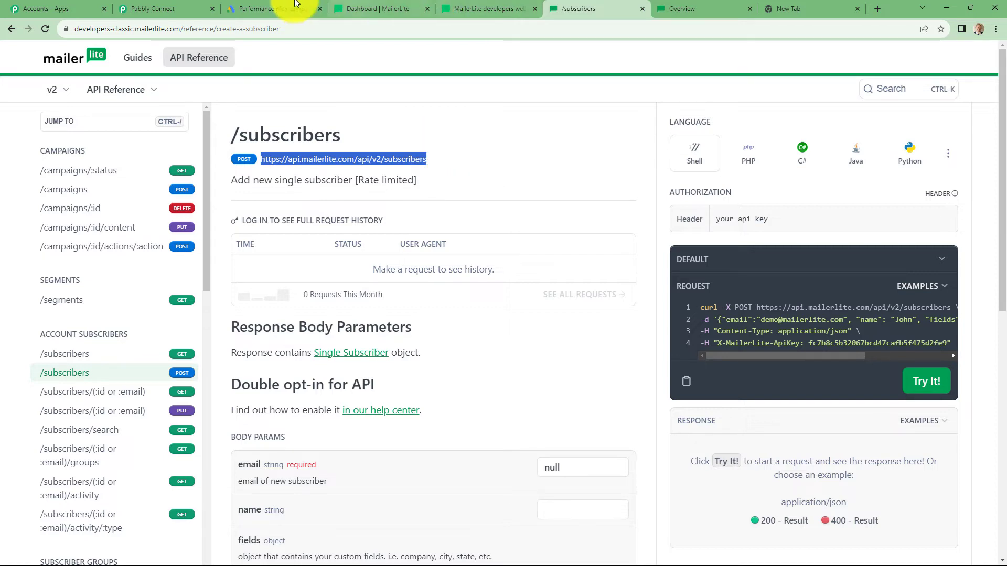
left_click(163, 9)
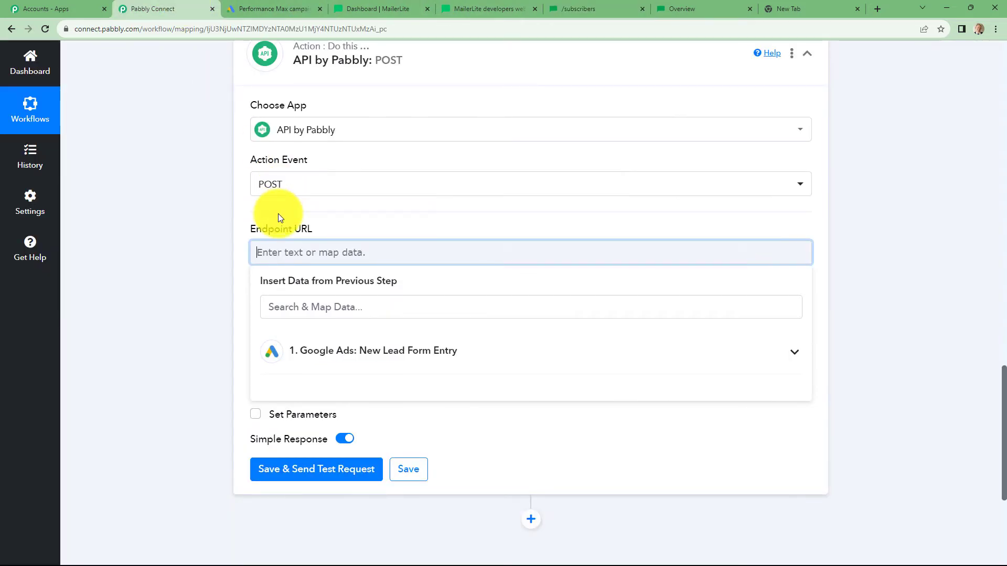
key("ctrl+v")
left_click(288, 215)
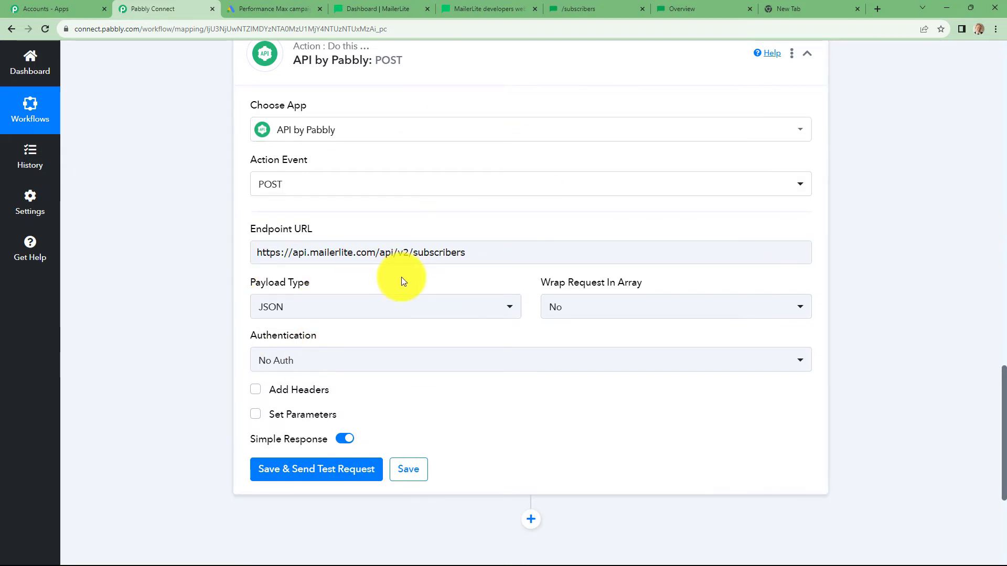
scroll(401, 277, "down", 3)
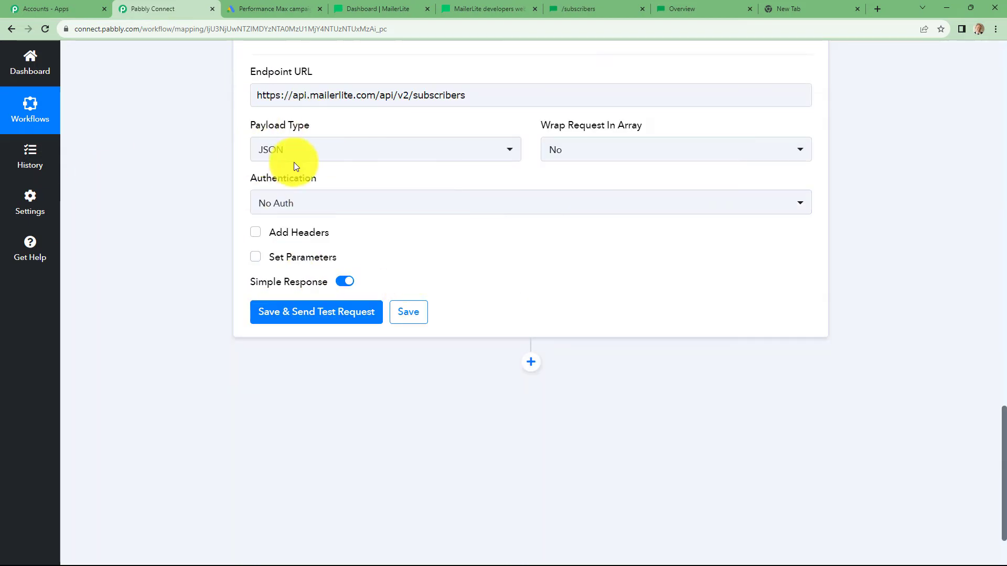
Step: Keep JSON as the payload type, matching the docs' application/json content type
left_click(587, 8)
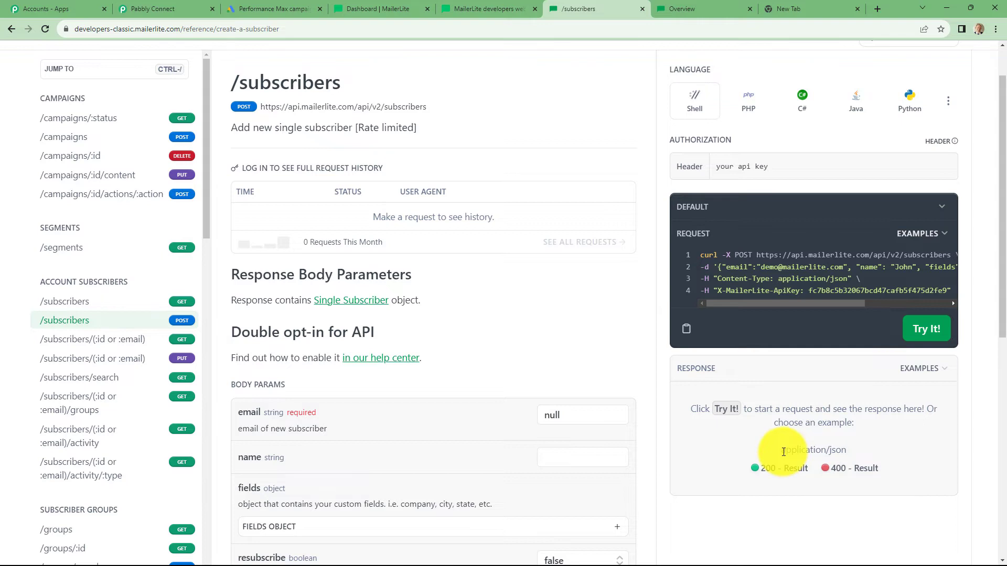
left_click_drag(783, 452, 850, 451)
left_click(869, 447)
left_click(163, 9)
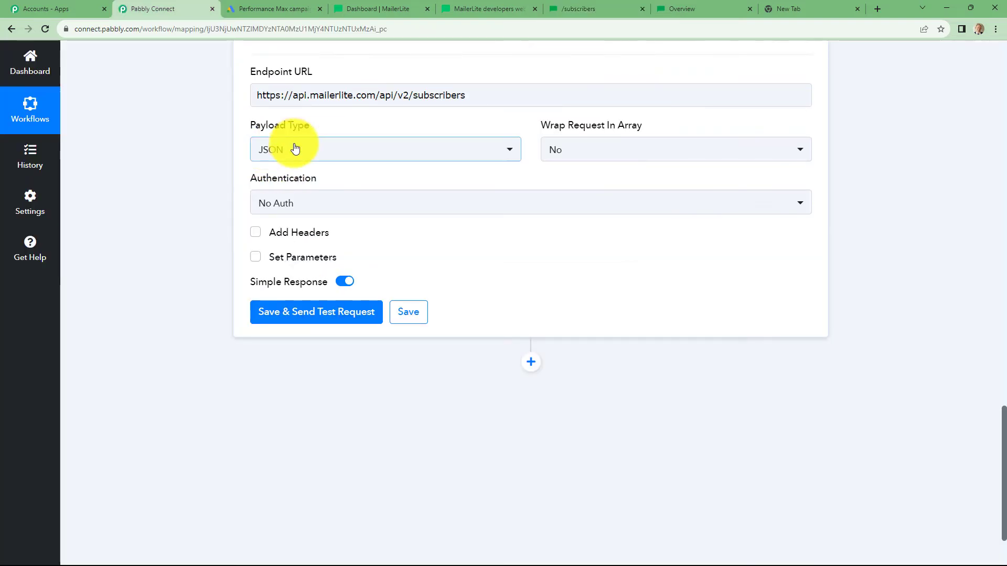
left_click(296, 149)
left_click(187, 209)
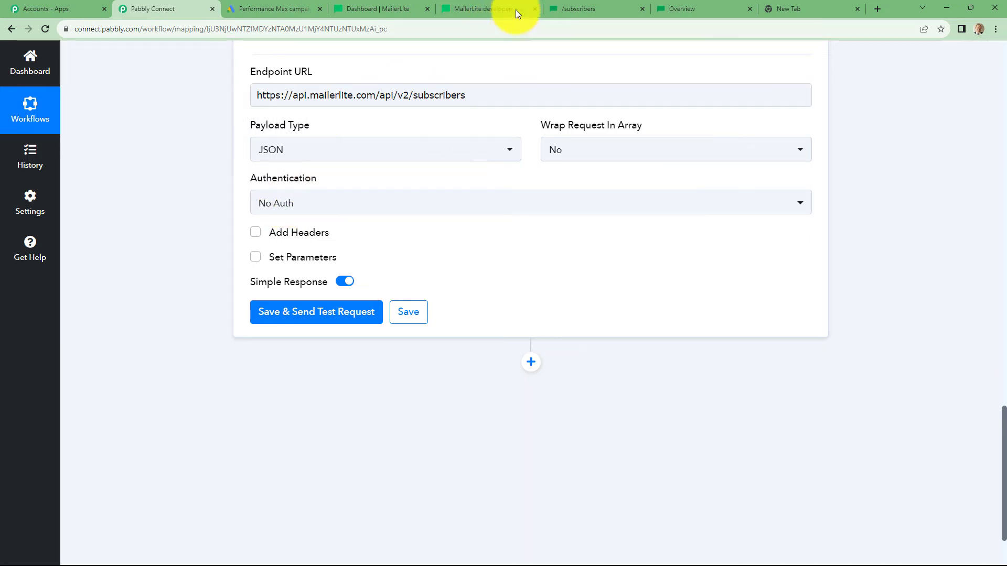
Step: Enable headers and add a header labelled X-MailerLite-ApiKey, copied from the API reference
left_click(571, 9)
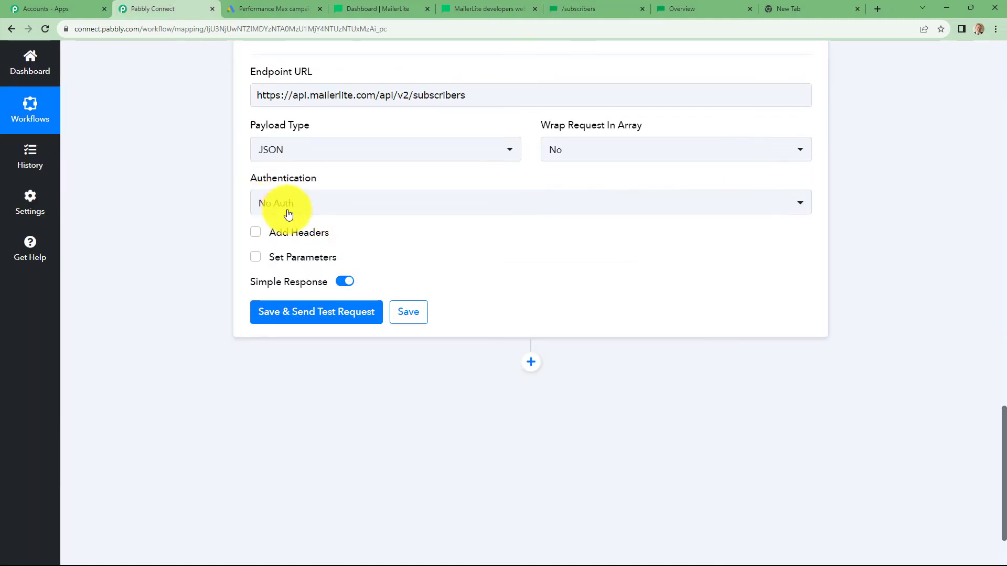
left_click(256, 232)
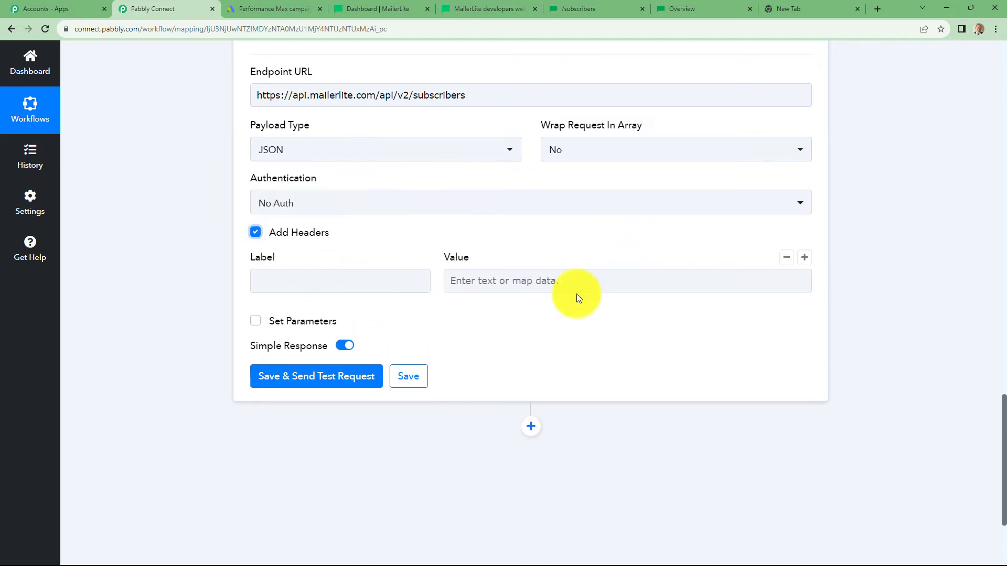
left_click(586, 8)
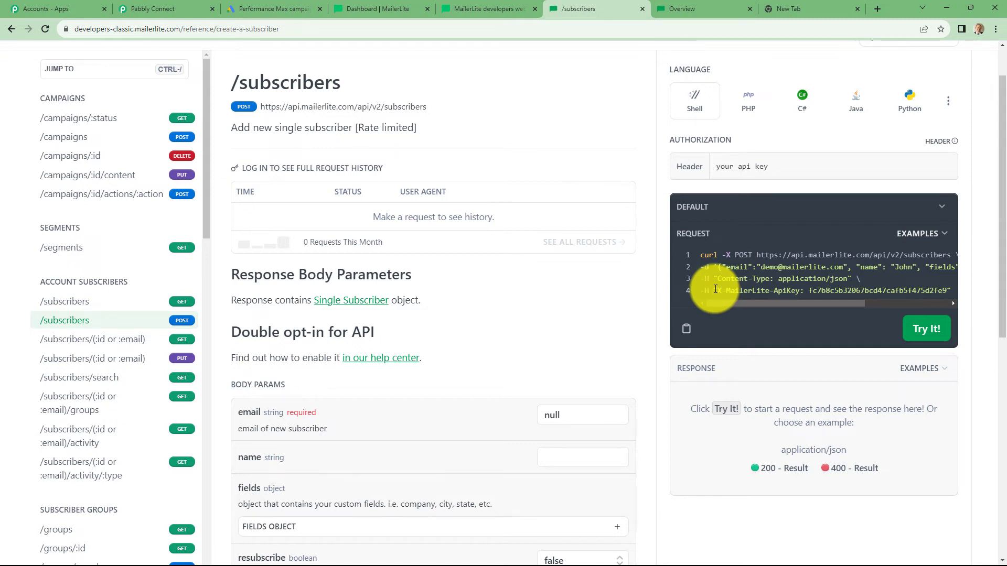
left_click_drag(715, 290, 800, 290)
key("ctrl+c")
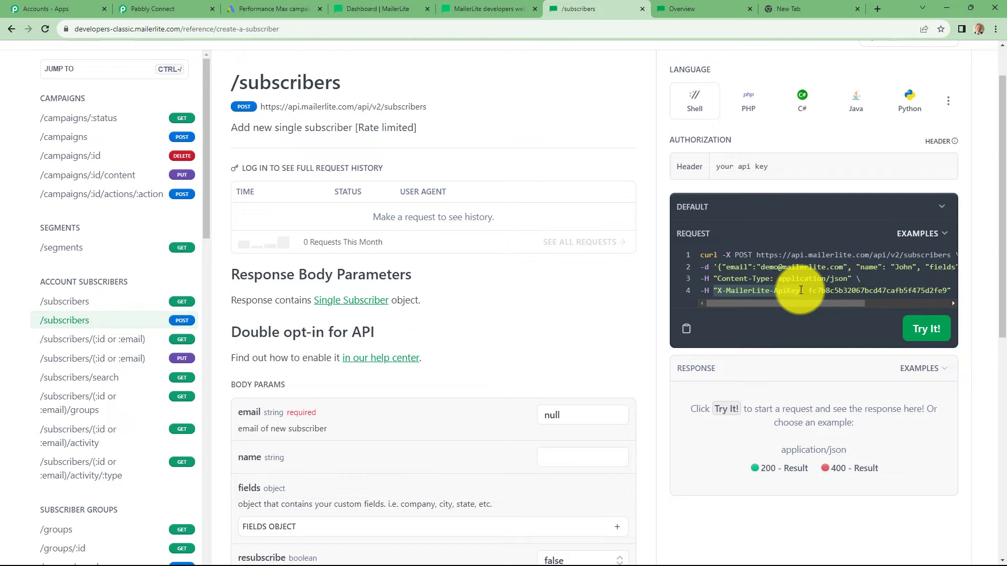
left_click(157, 9)
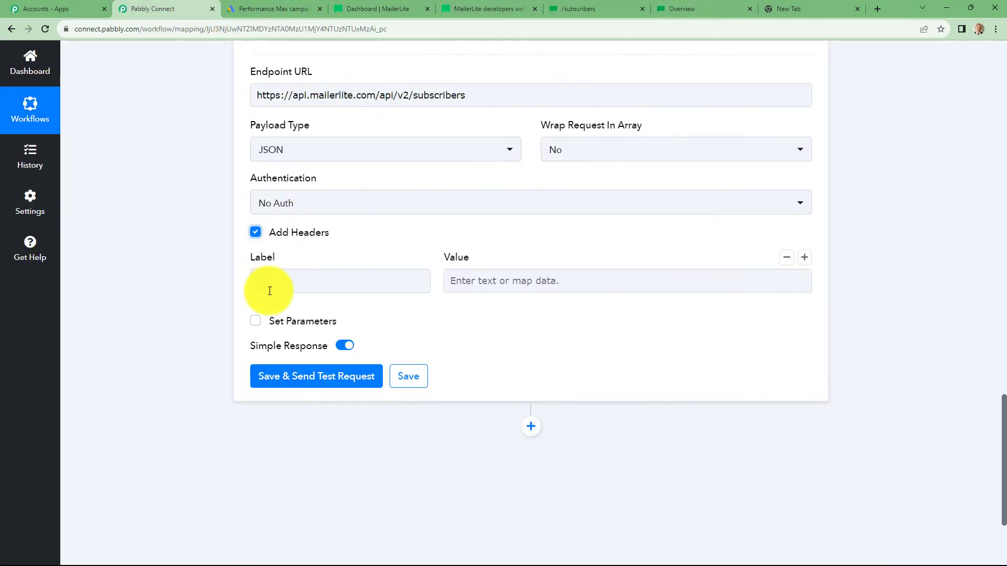
left_click(276, 282)
key("ctrl+v")
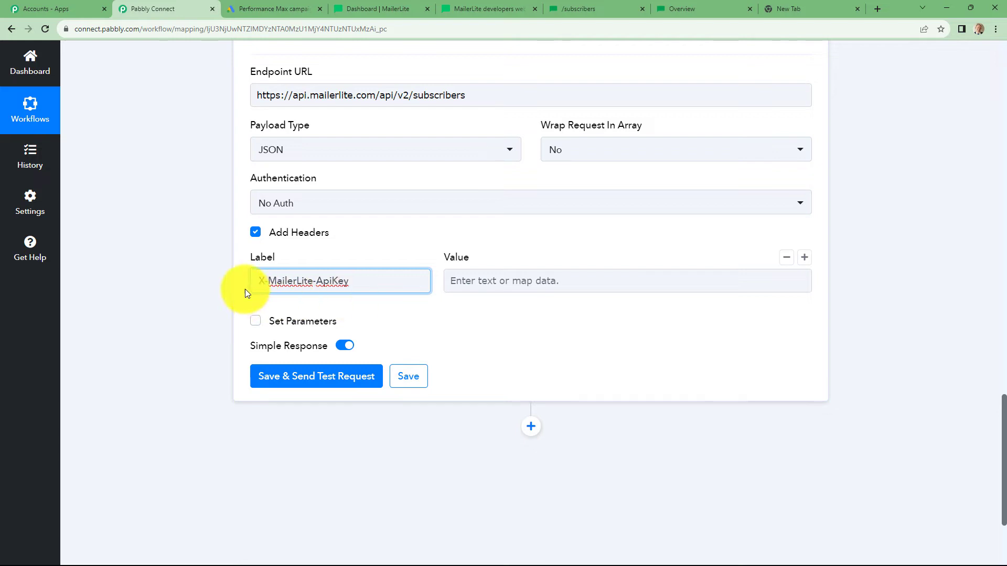
left_click(481, 288)
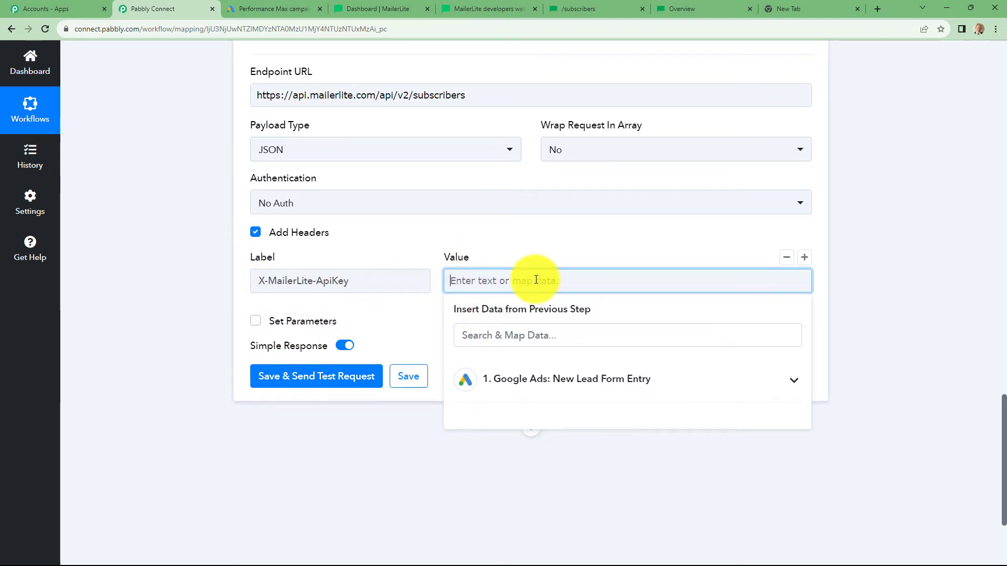
Step: Copy the API key from MailerLite's Integrations > Developer API and paste it as the header value
left_click(385, 7)
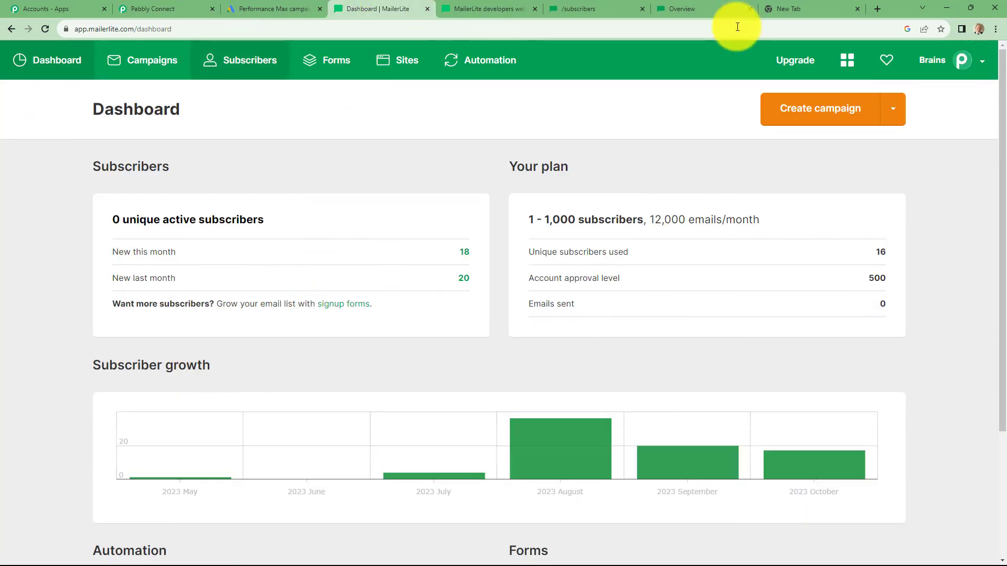
left_click(967, 64)
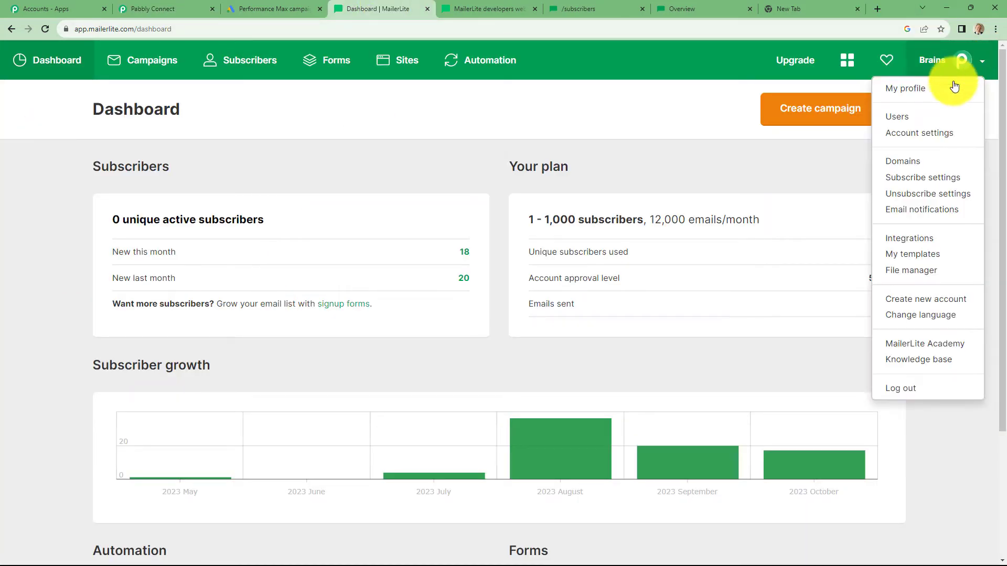
left_click(921, 244)
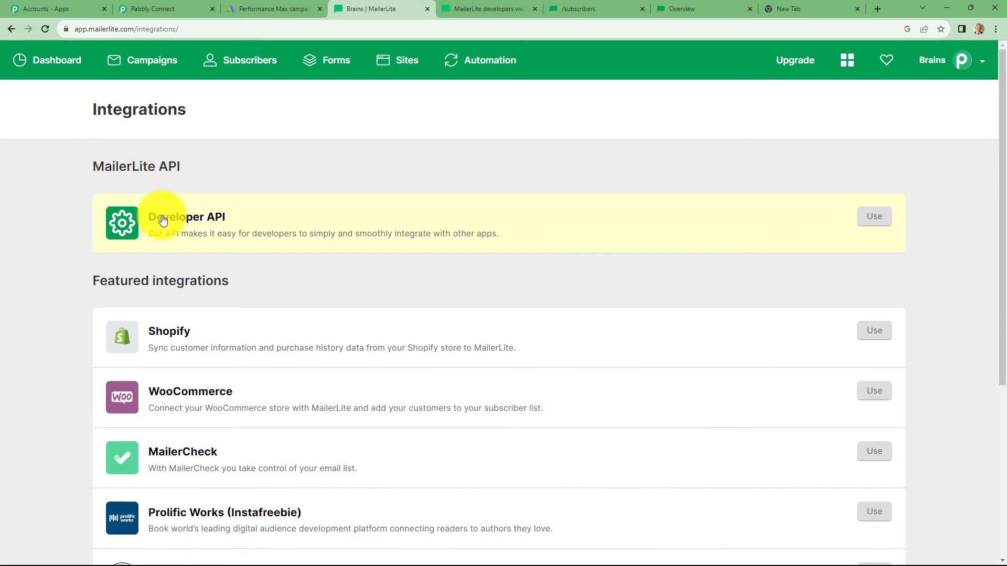
left_click(869, 225)
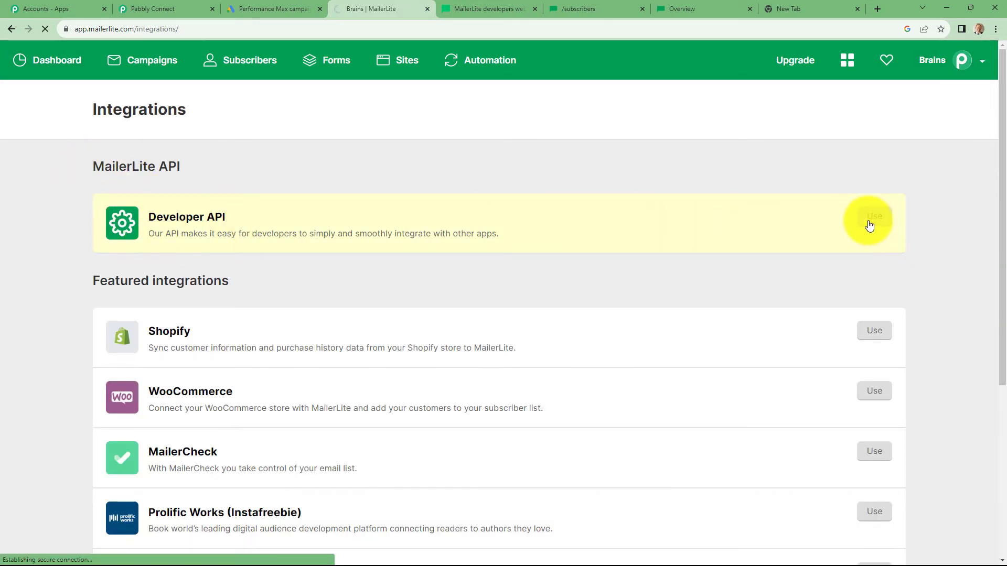
left_click(378, 222)
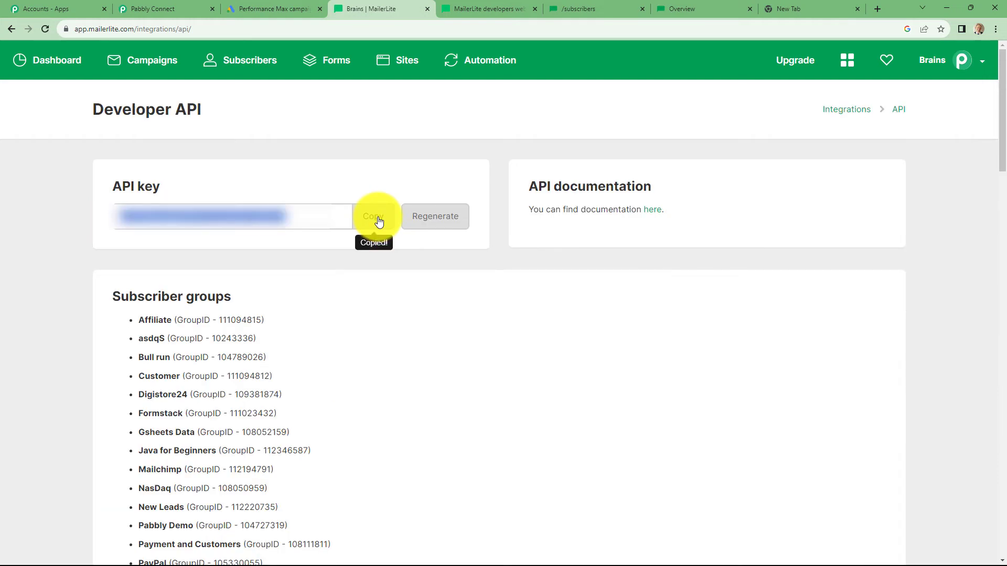
left_click(152, 9)
key("ctrl+v")
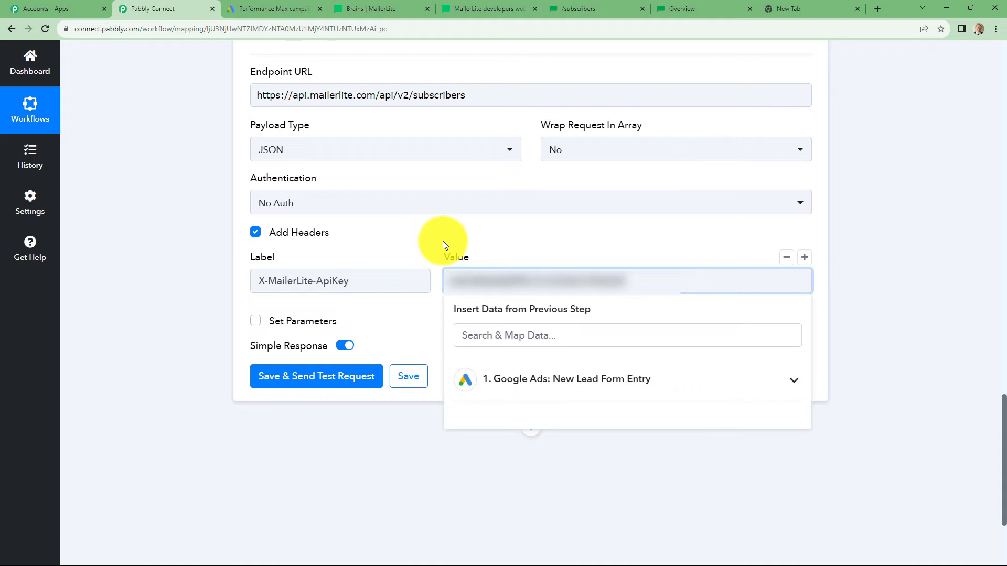
left_click(827, 279)
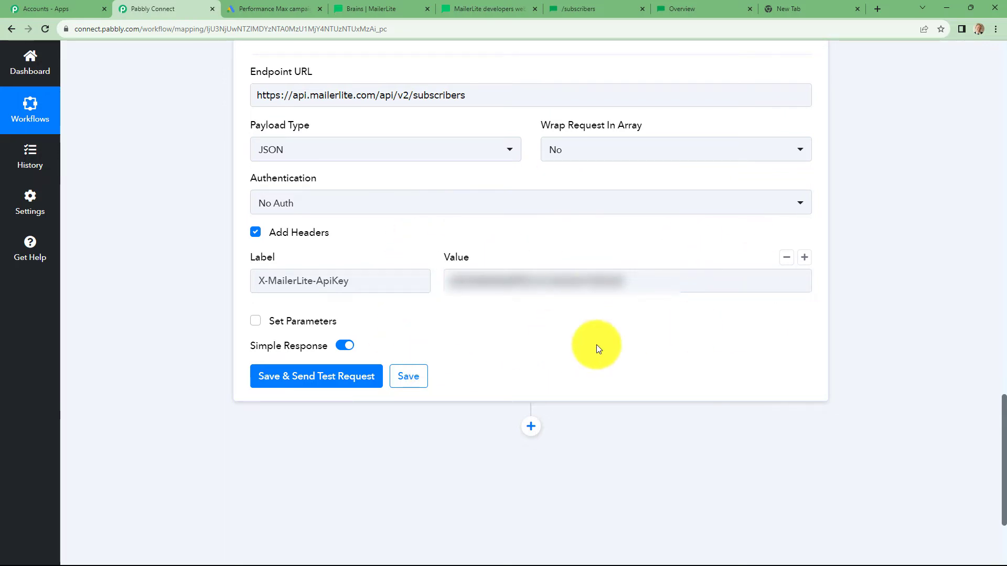
scroll(666, 325, "up", 4)
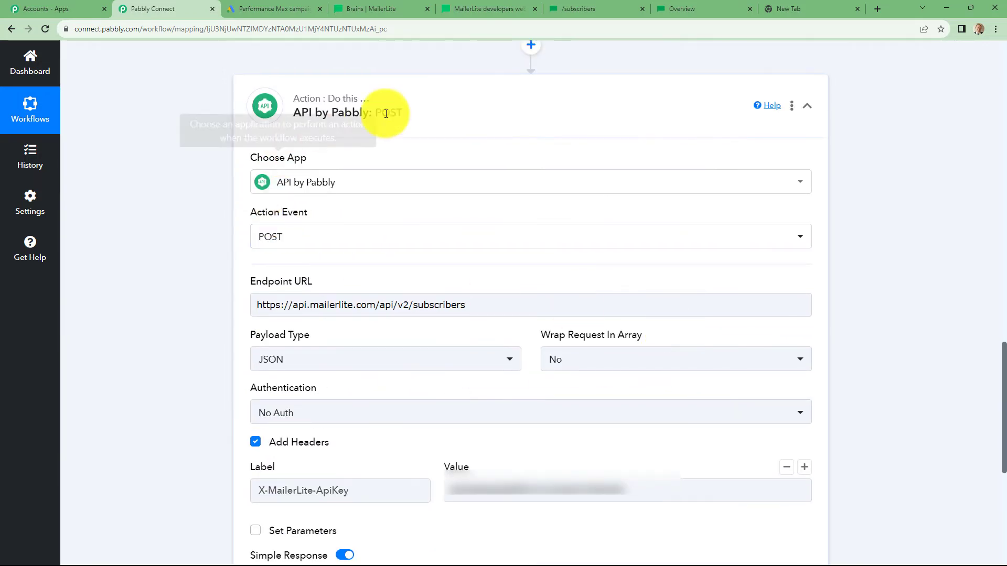
scroll(309, 297, "down", 4)
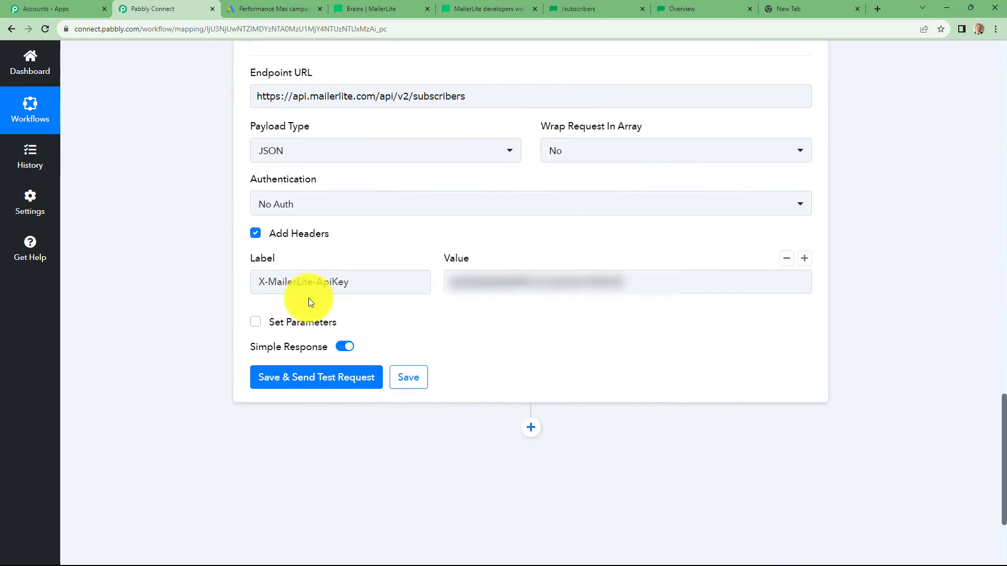
Step: Tick Set Parameters for an empty label/value row, then check the docs for the email body parameter
left_click(257, 323)
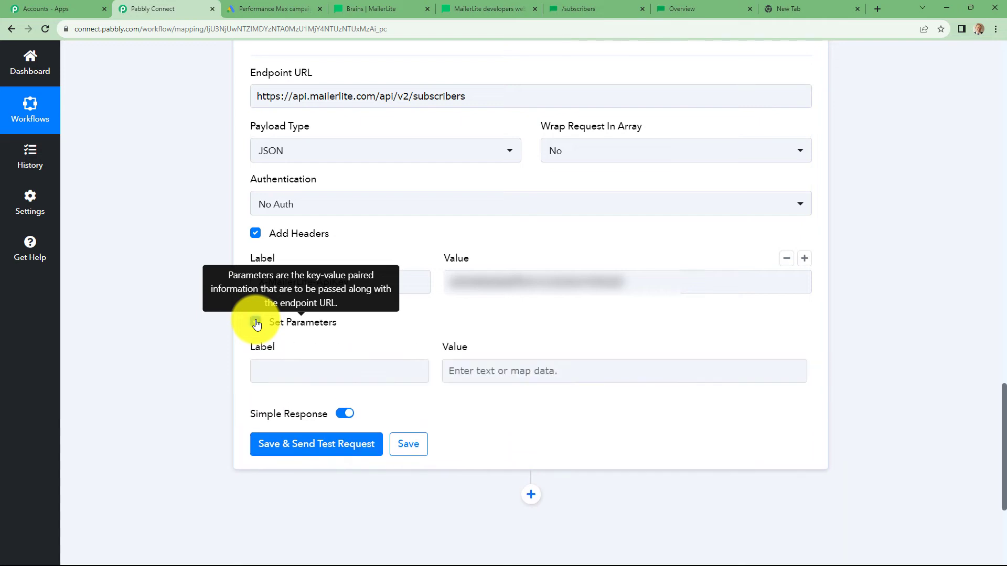
left_click(329, 373)
left_click(479, 371)
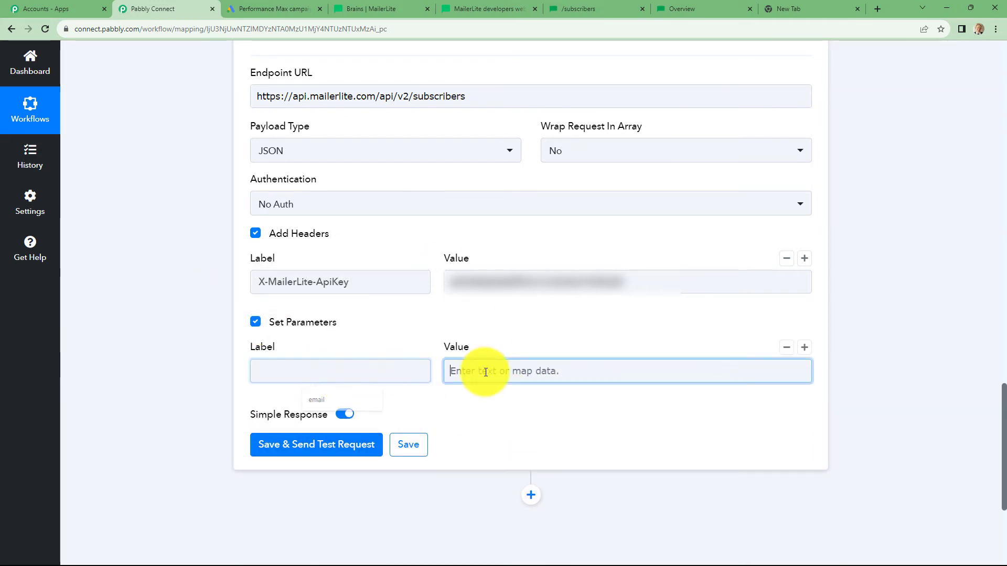
left_click(162, 382)
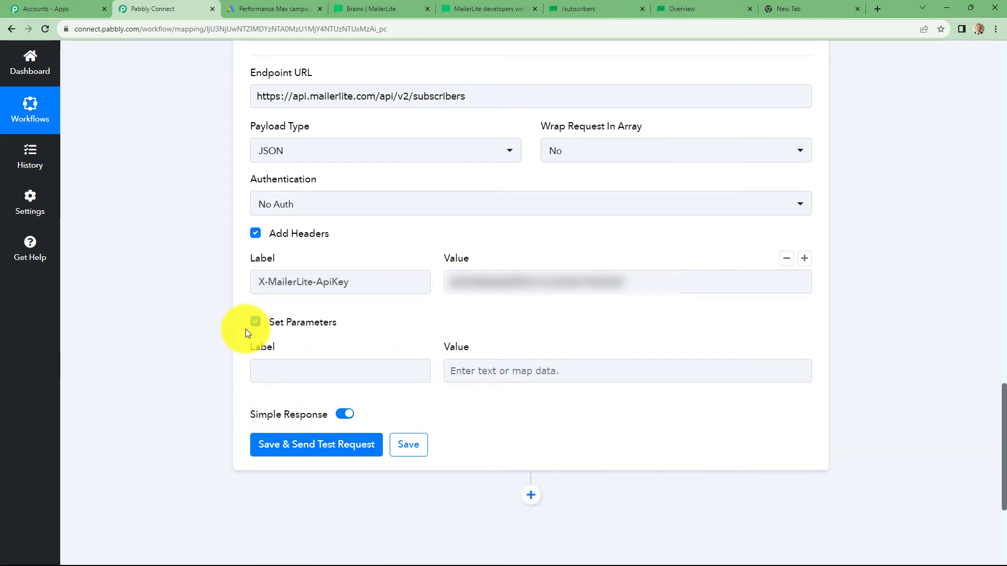
left_click(591, 8)
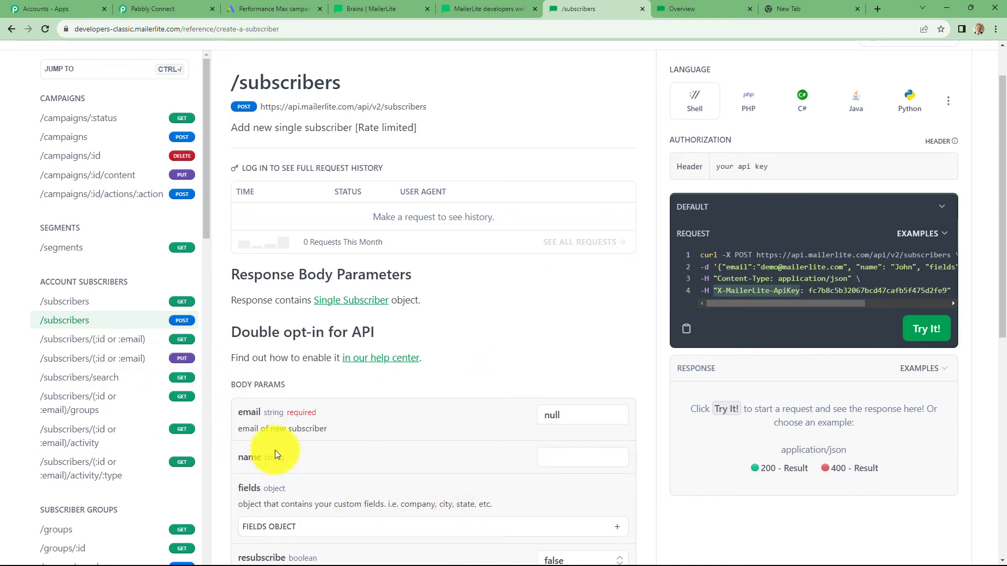
left_click(150, 7)
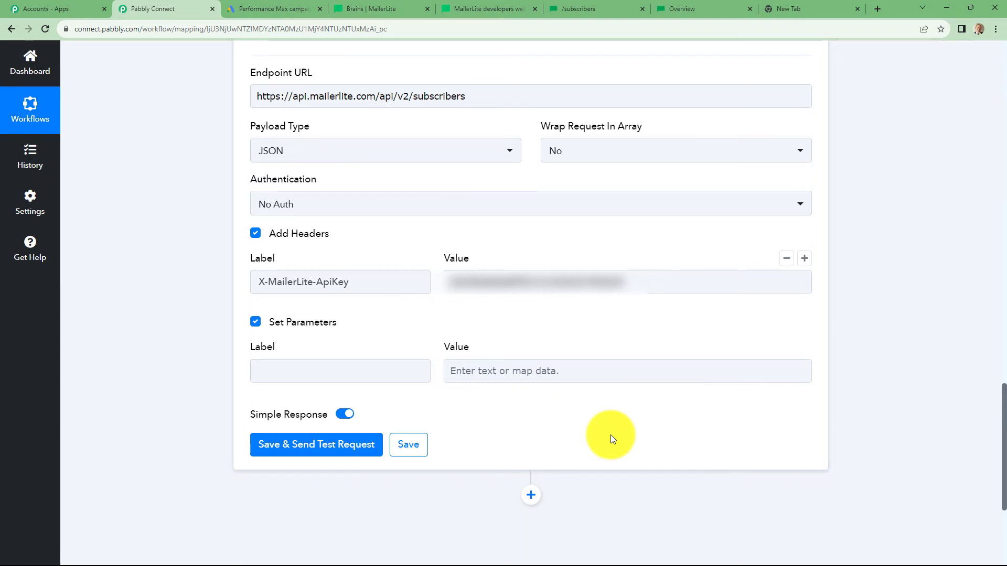
Step: Add parameter 'email' mapped to the Google Ads lead's User Column Data 3 String Value
left_click(306, 370)
type("e")
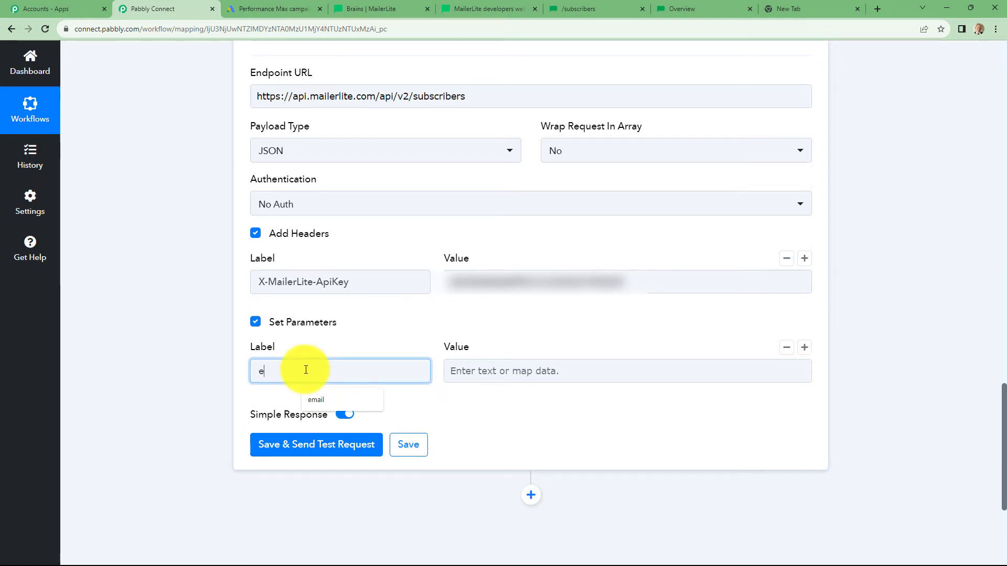
type("mail")
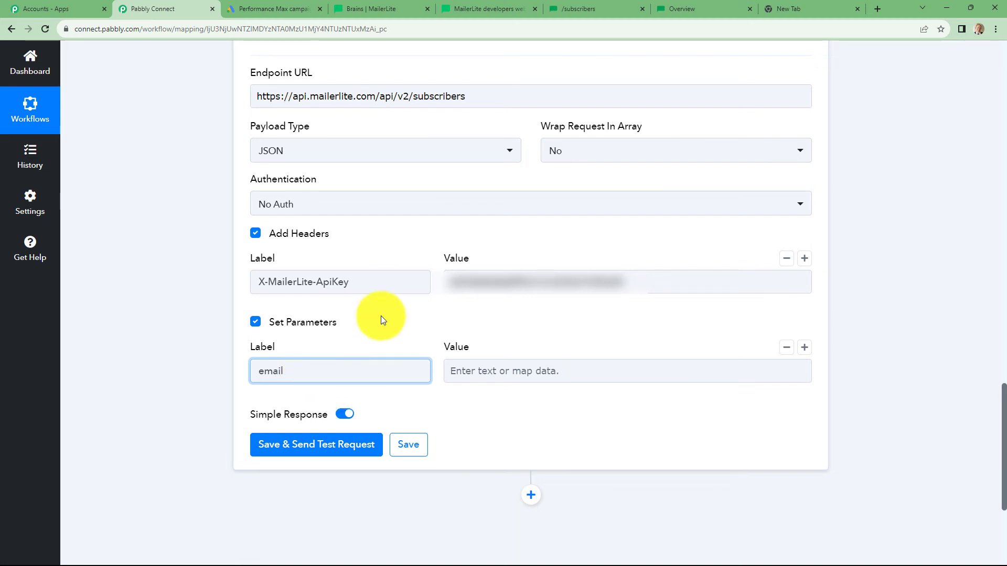
key("Tab")
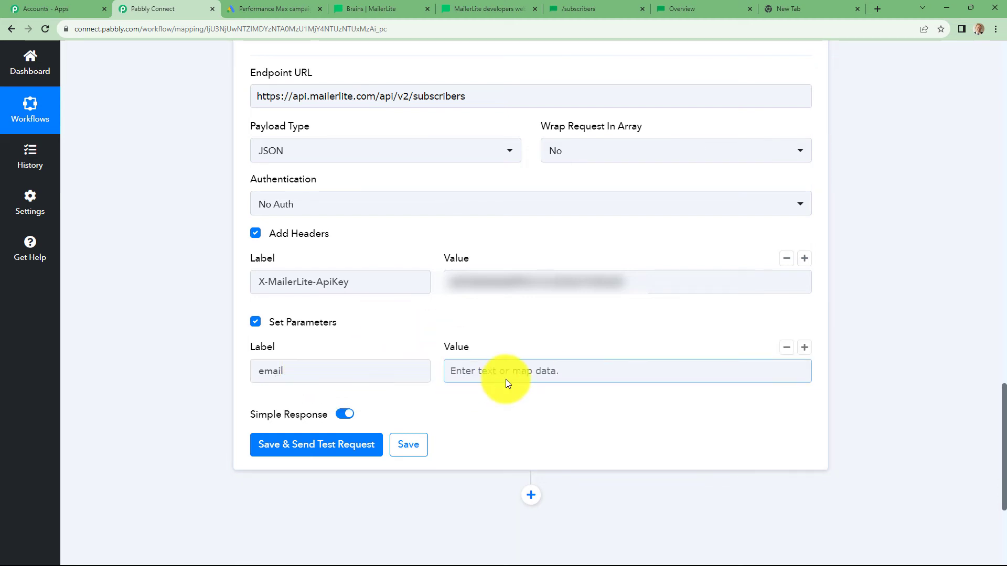
left_click(536, 379)
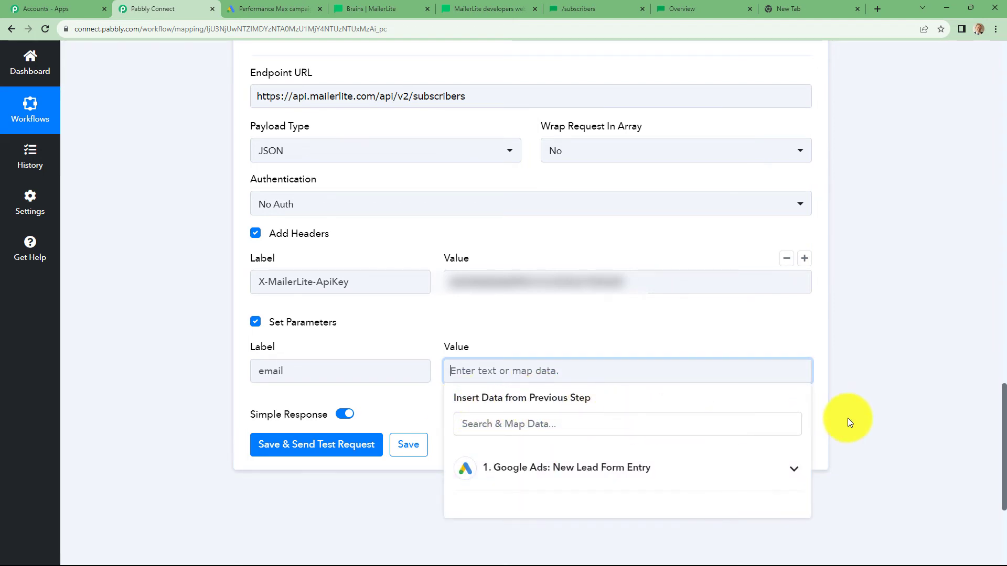
scroll(848, 417, "down", 2)
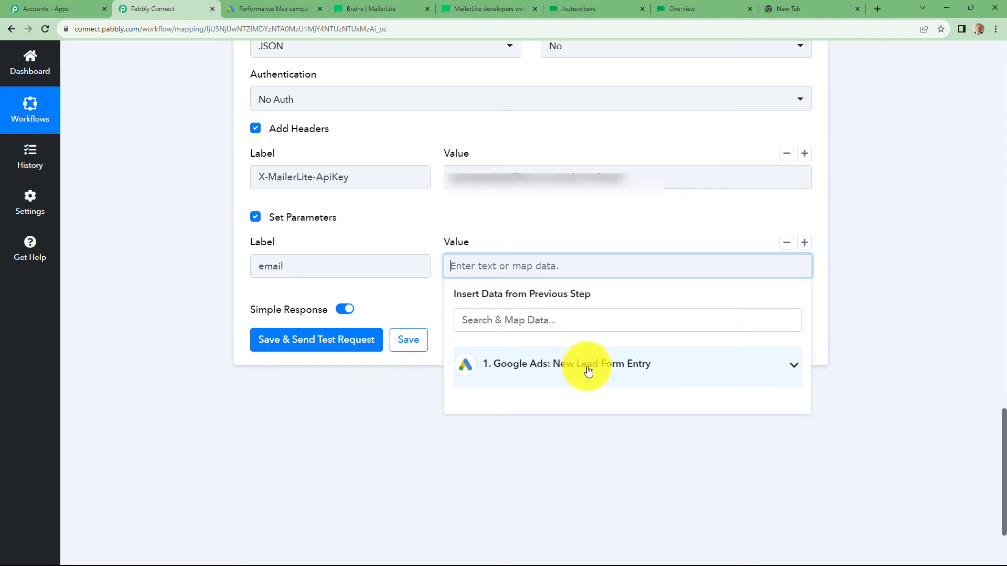
left_click(588, 371)
scroll(617, 500, "down", 5)
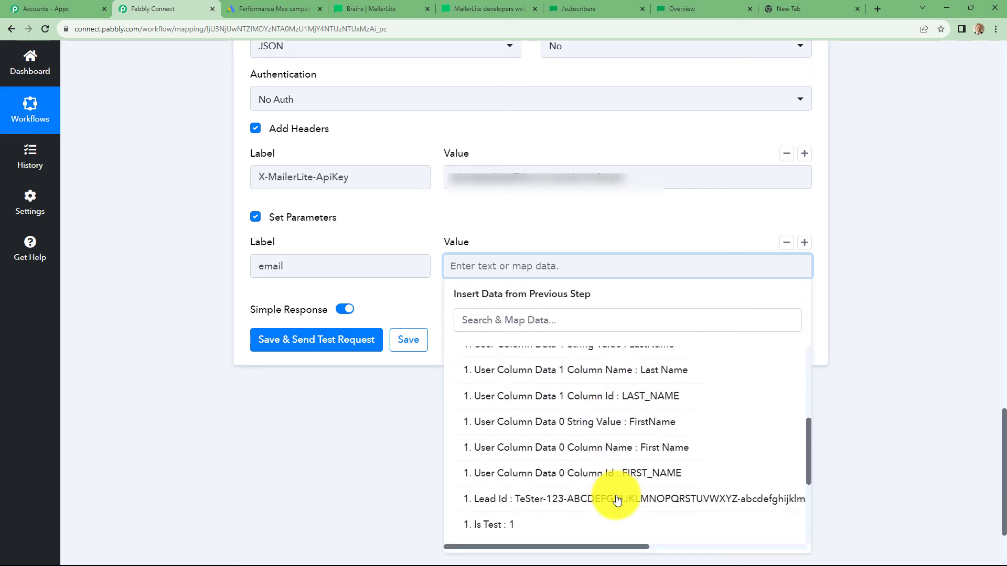
scroll(611, 498, "up", 5)
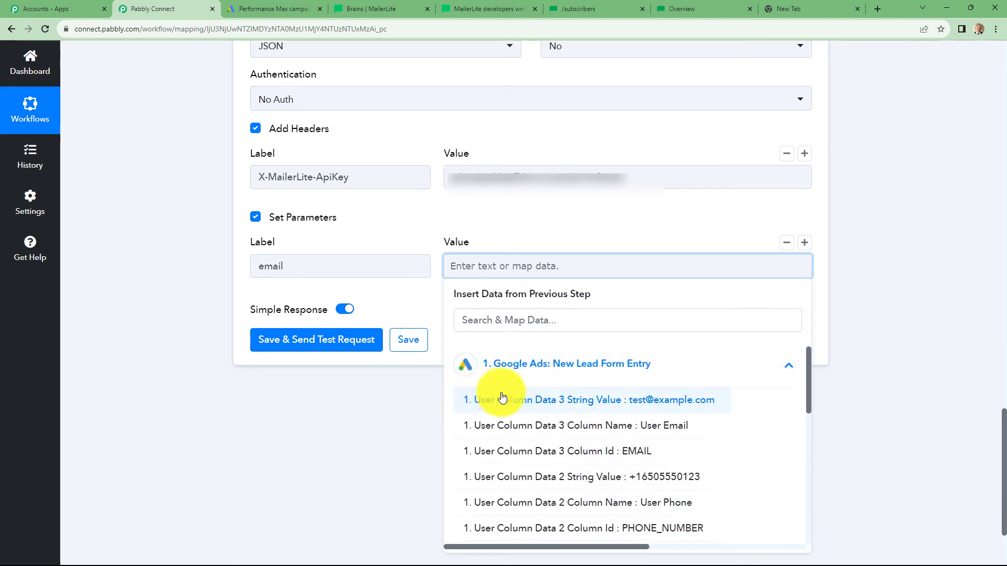
left_click(658, 405)
left_click(891, 320)
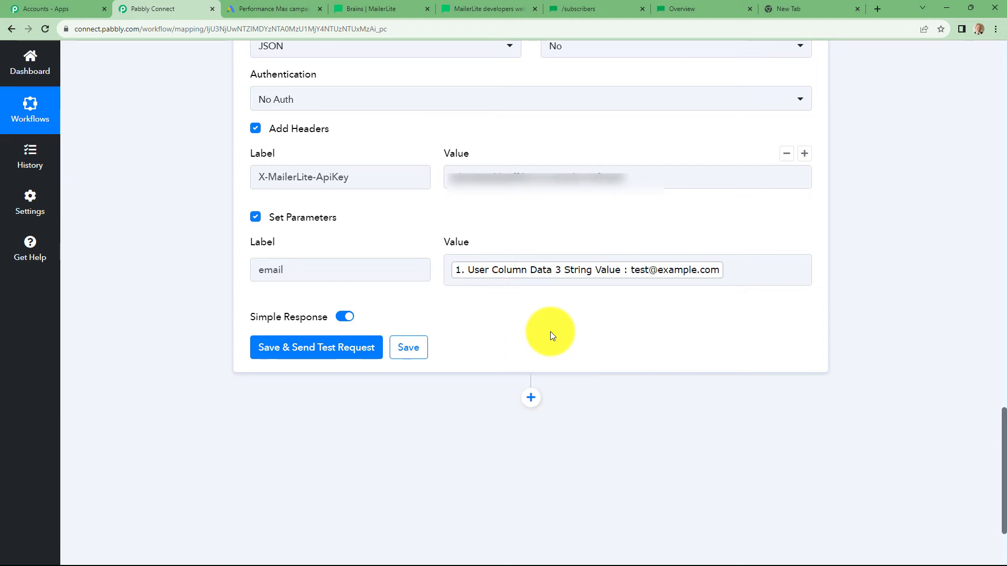
mouse_move(692, 277)
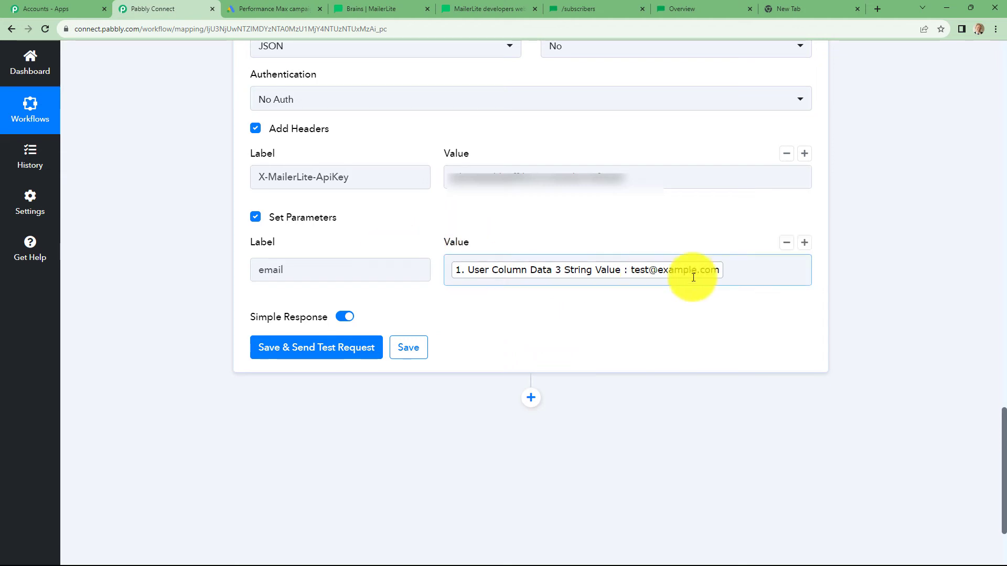
Step: Add a second parameter 'type' with value 'active', then delete the email parameter's mapped lead value
left_click(805, 244)
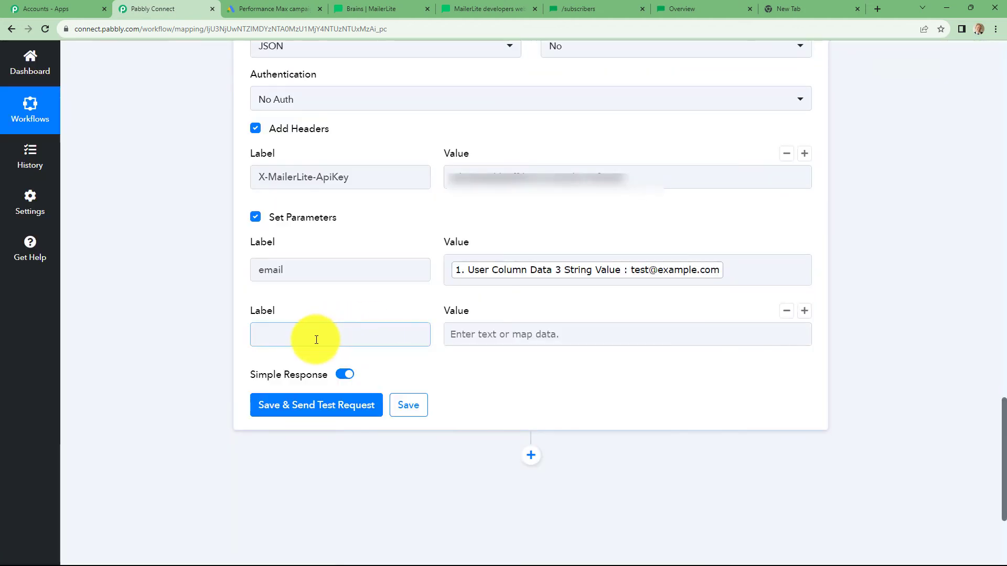
left_click(313, 337)
type("type")
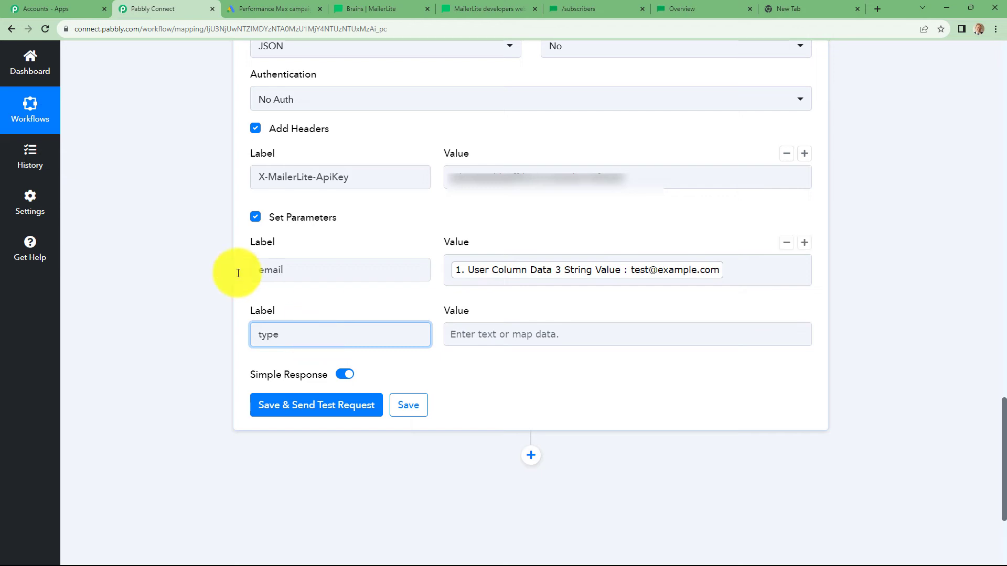
left_click(508, 332)
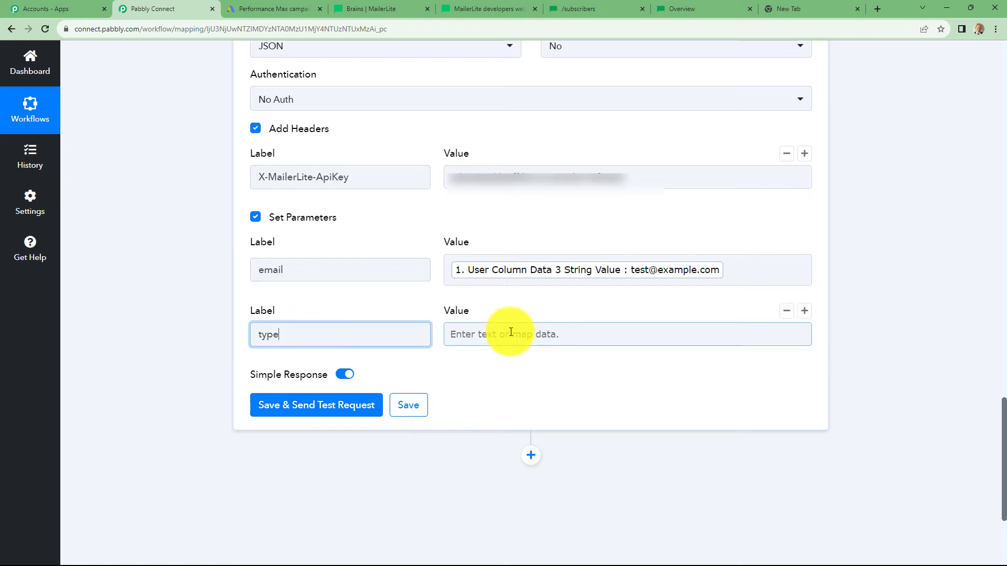
type("active")
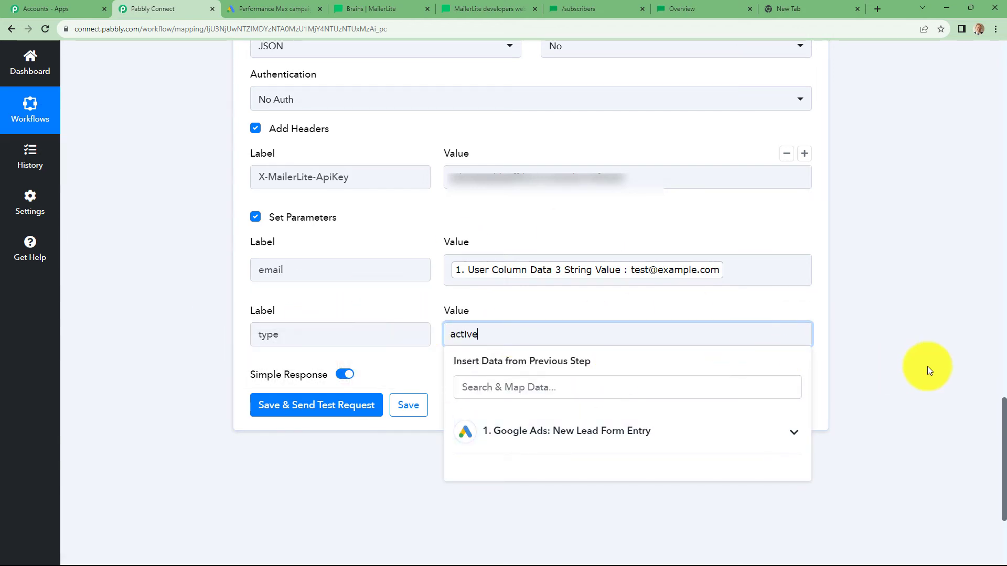
left_click(908, 368)
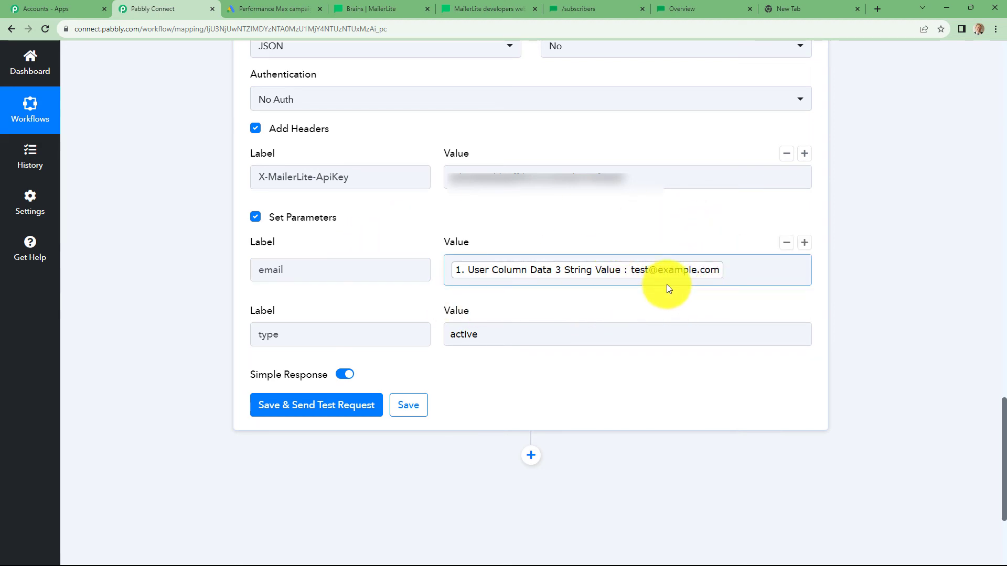
left_click(726, 270)
key("BackSpace")
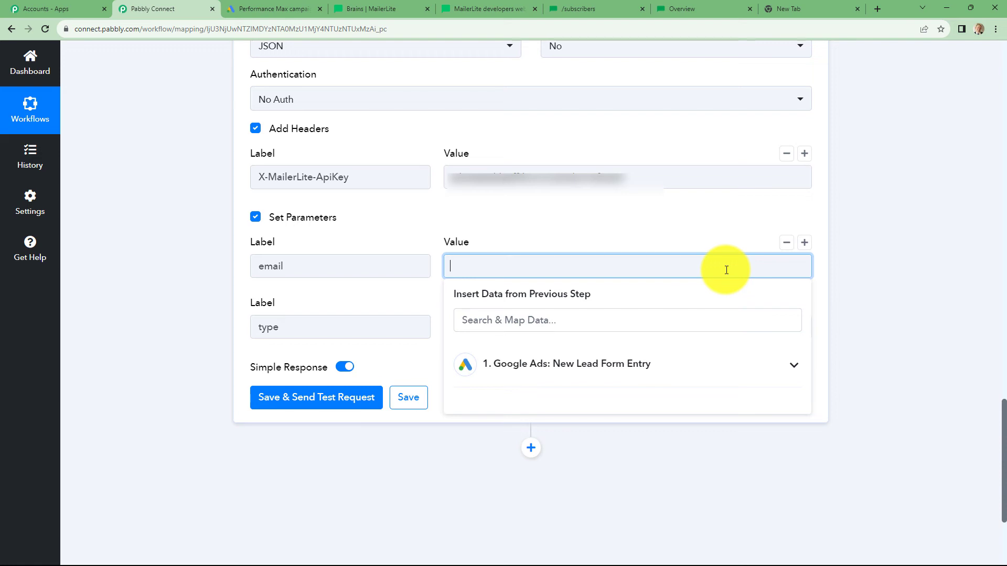
Step: Set the email value to a fixed test address and save and send the test request
left_click(870, 272)
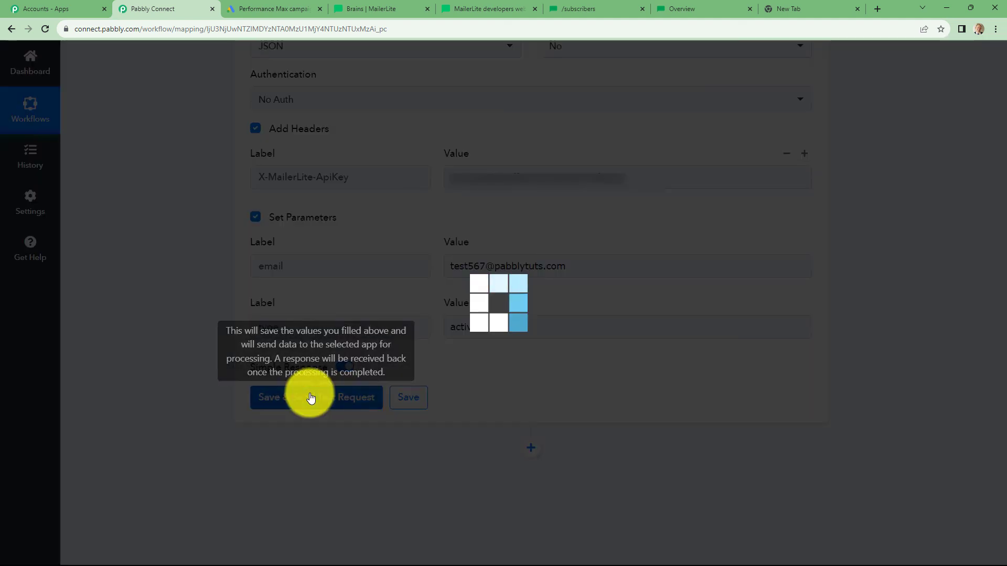
left_click(310, 397)
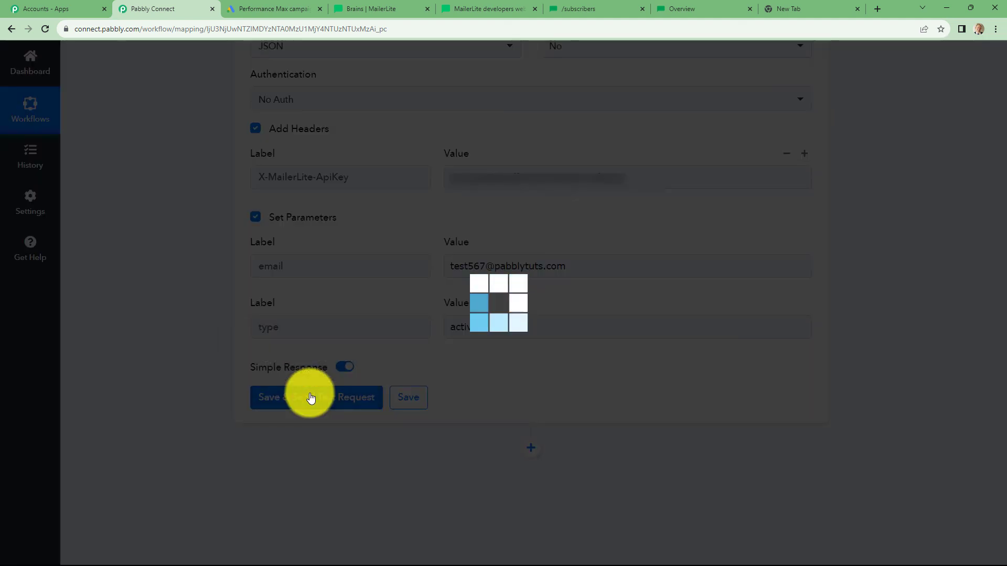
Step: Check the response for the new subscriber's Id and its type 'active'
scroll(957, 314, "down", 4)
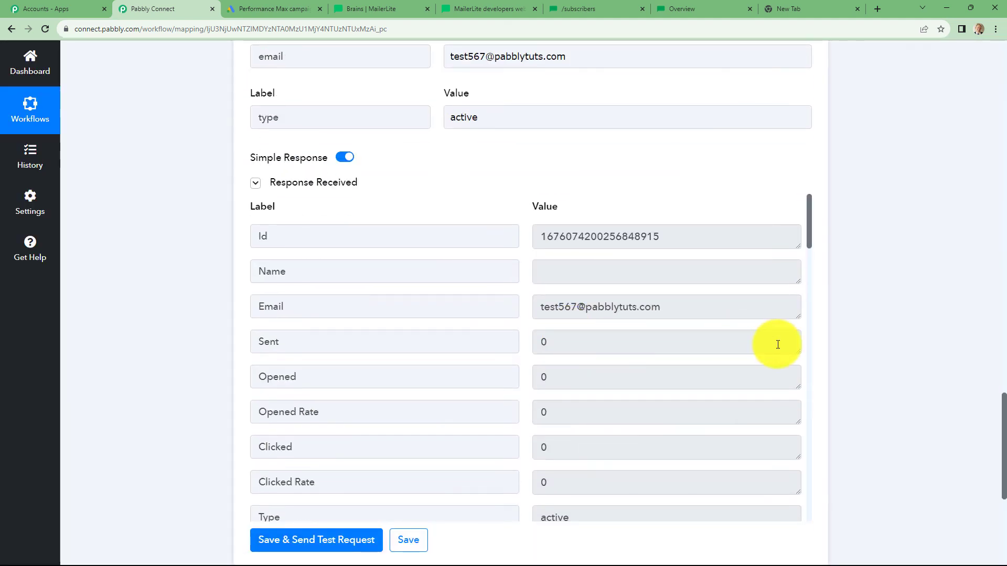
scroll(632, 370, "down", 3)
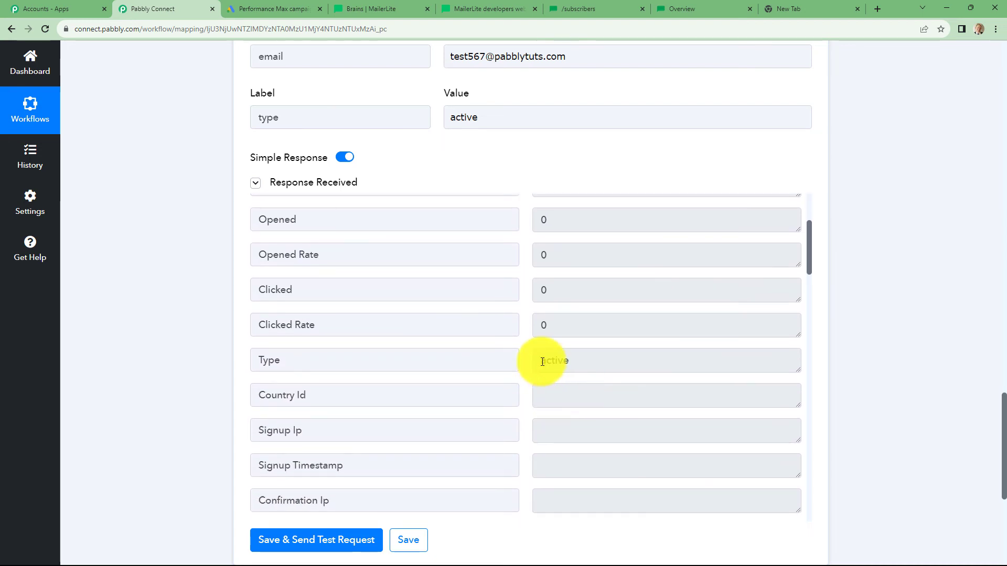
left_click_drag(542, 361, 570, 361)
scroll(573, 357, "up", 3)
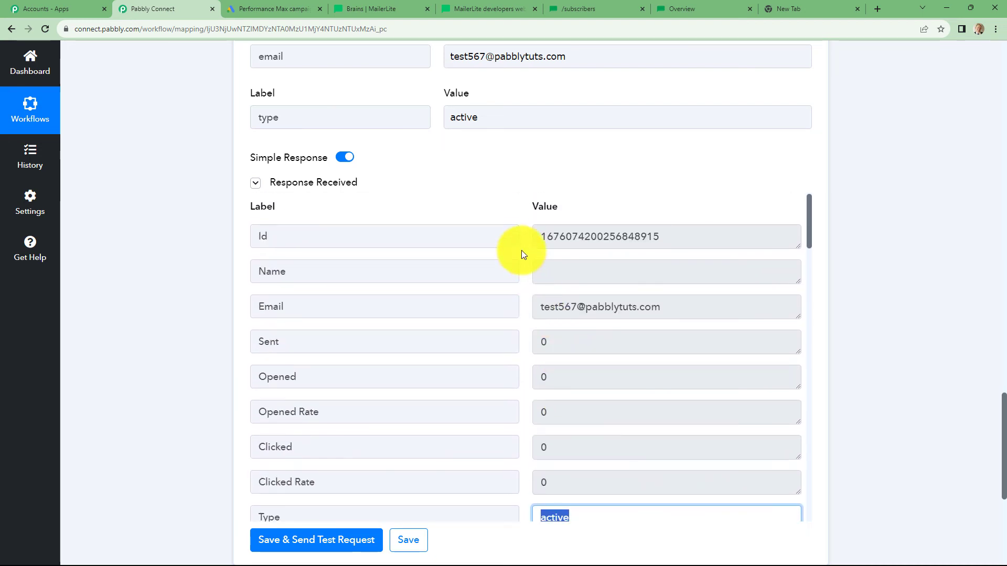
left_click_drag(540, 236, 865, 252)
left_click(910, 254)
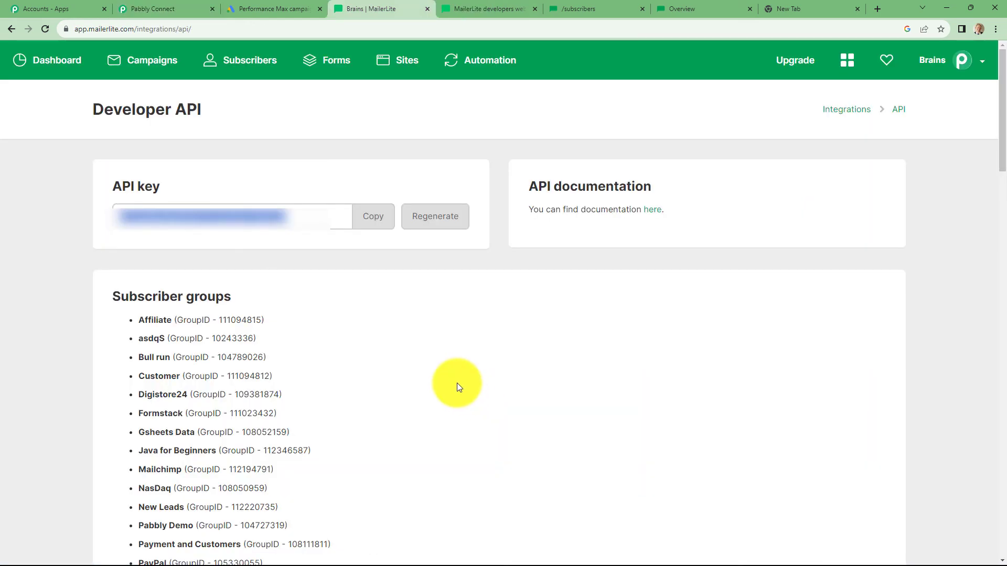
Step: Confirm the test subscriber in MailerLite's Subscribers list, then collapse the Pabbly API step
left_click(248, 61)
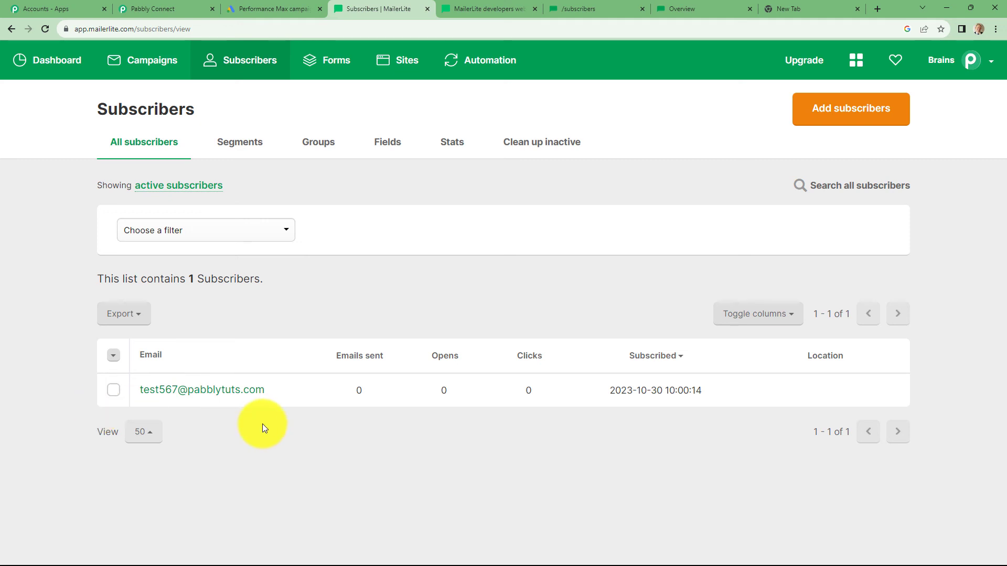
left_click(194, 8)
scroll(926, 336, "up", 4)
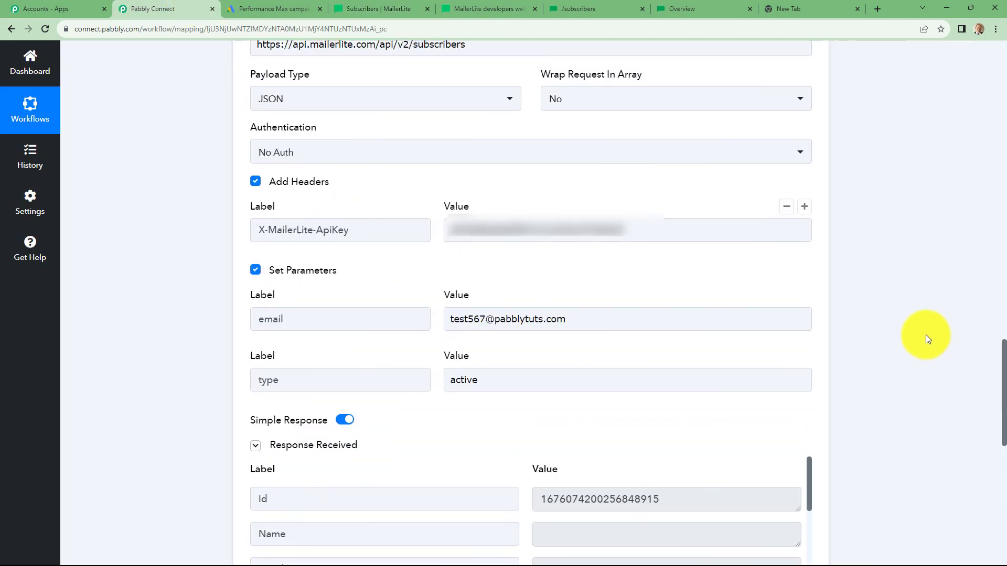
scroll(926, 336, "up", 9)
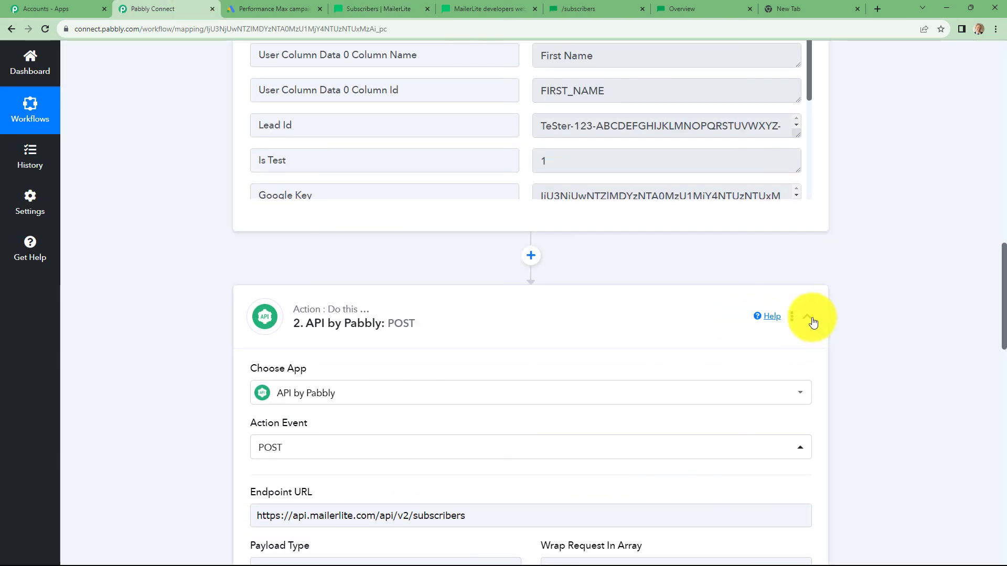
left_click(810, 319)
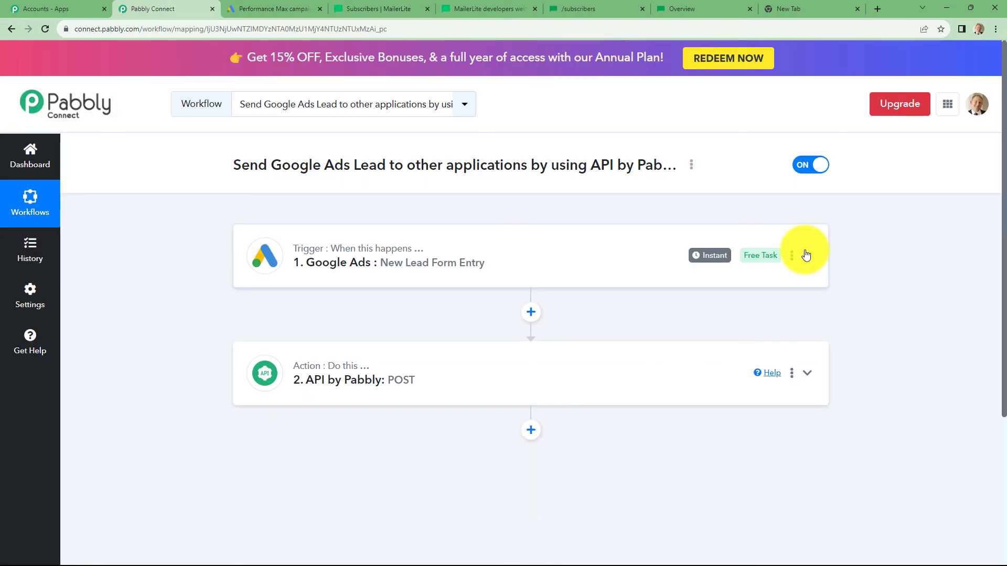